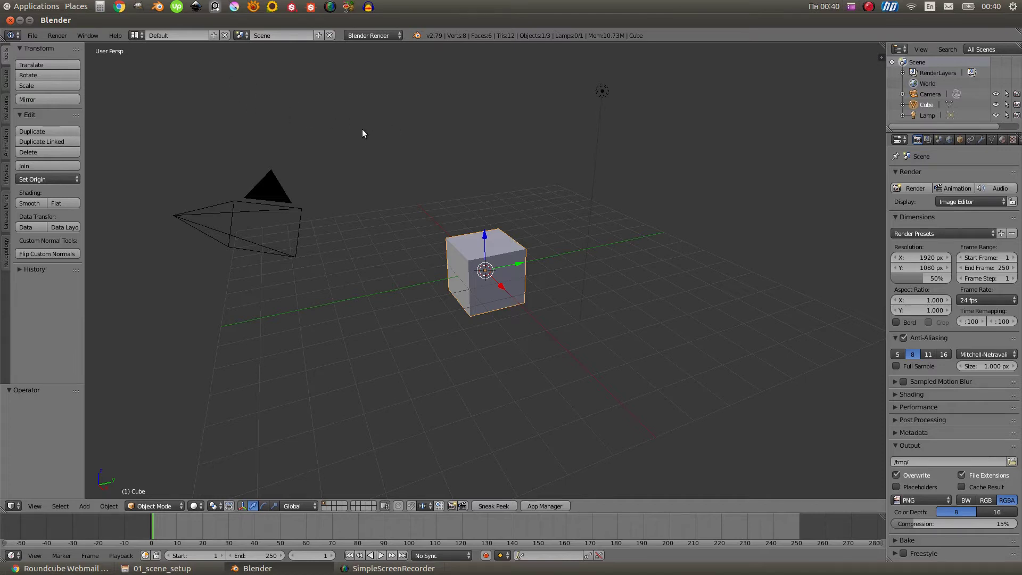
# Start a new scene from the start-up file and switch the render engine to Verge3D
pyautogui.click(32, 35)
pyautogui.click(42, 46)
pyautogui.click(44, 56)
pyautogui.click(379, 35)
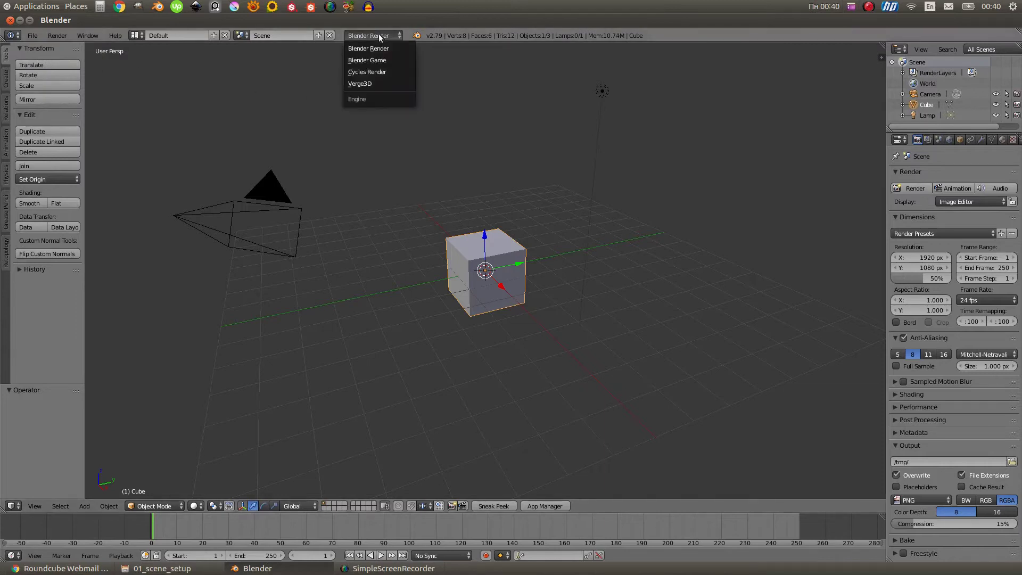
pyautogui.click(372, 83)
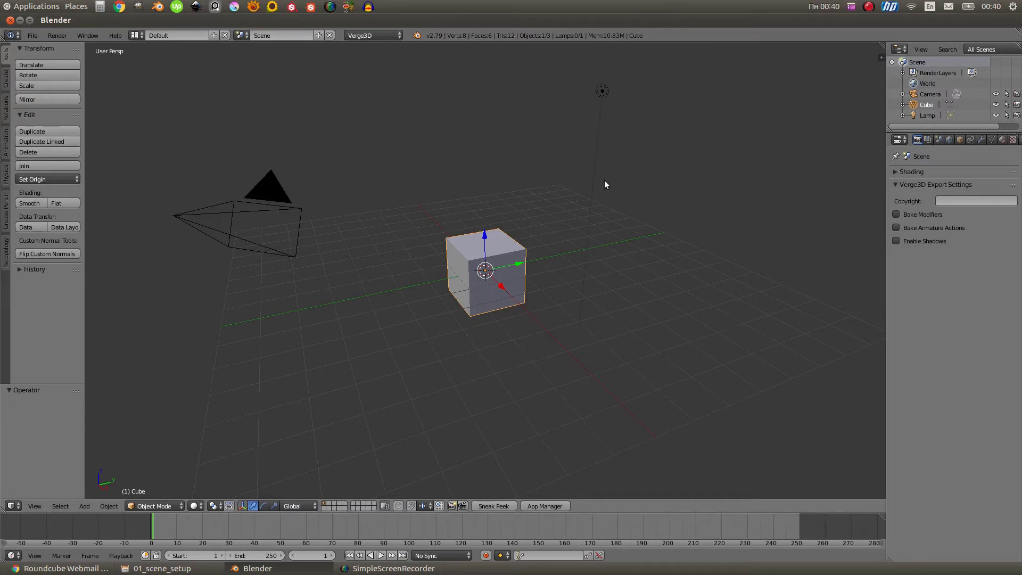
# Widen the properties area and enable World Space Shading in the scene's shading settings
pyautogui.moveTo(605, 181); pyautogui.dragTo(626, 225, button='middle')
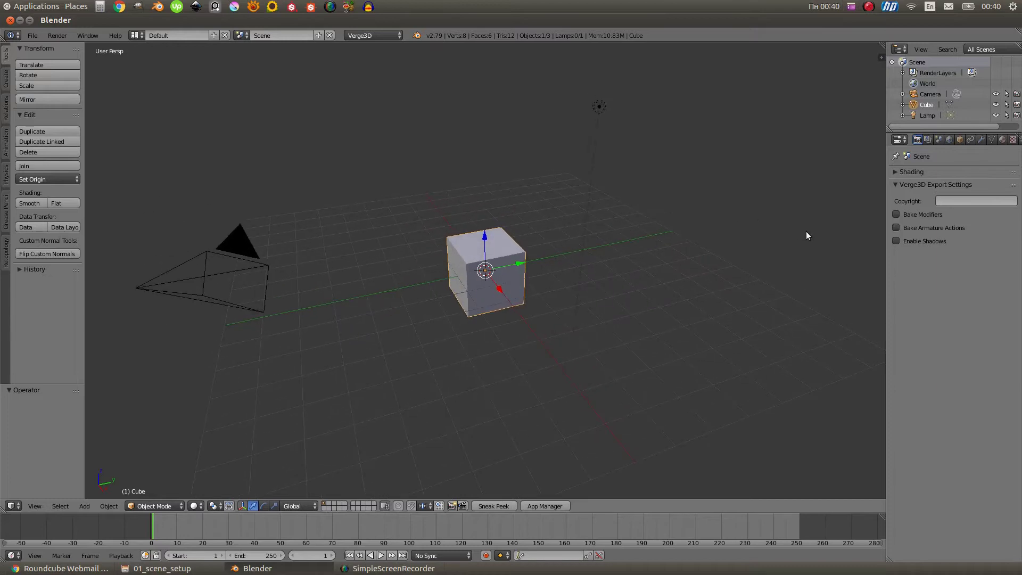
pyautogui.click(895, 170)
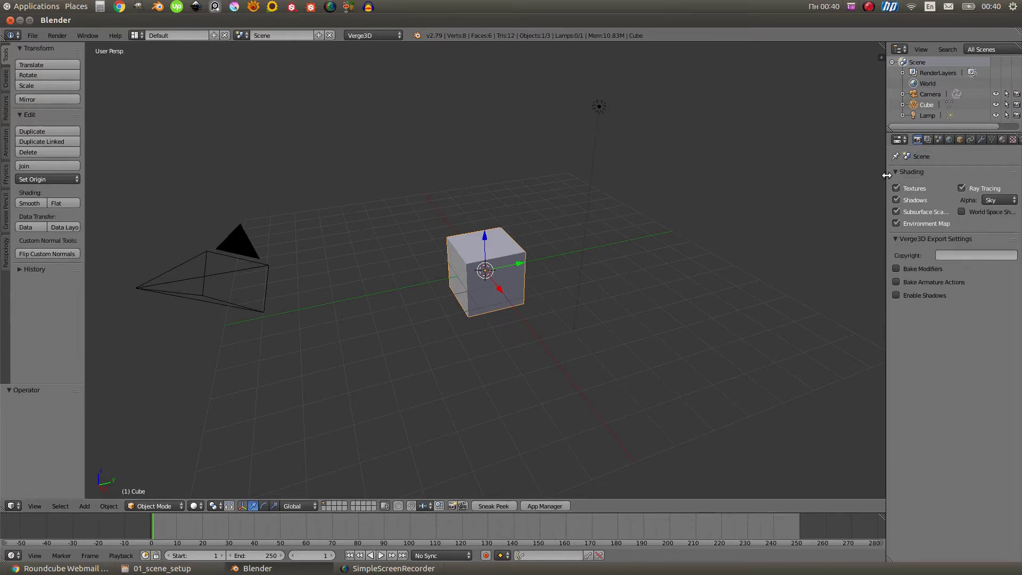
pyautogui.moveTo(887, 172); pyautogui.dragTo(846, 175)
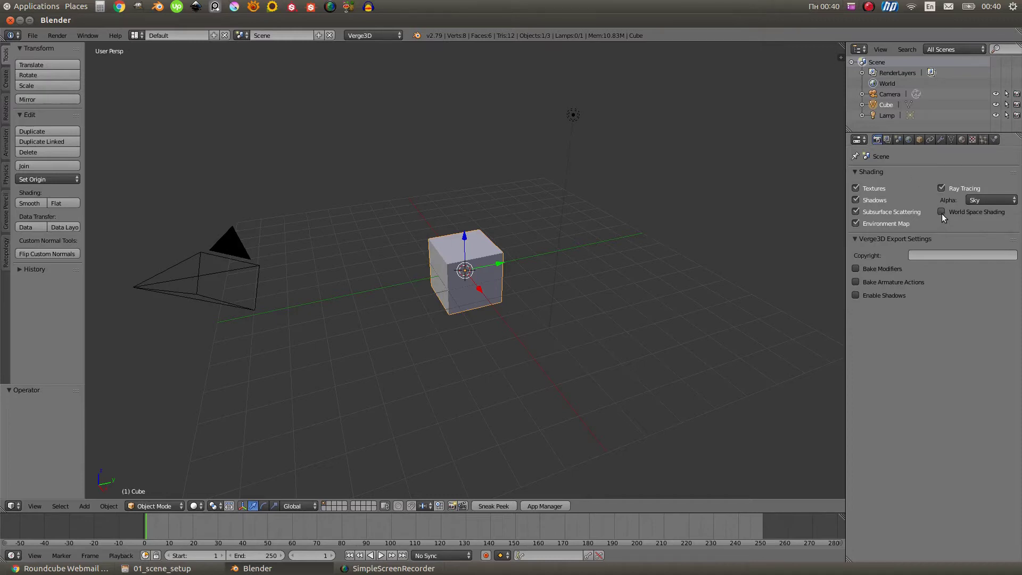
pyautogui.click(941, 212)
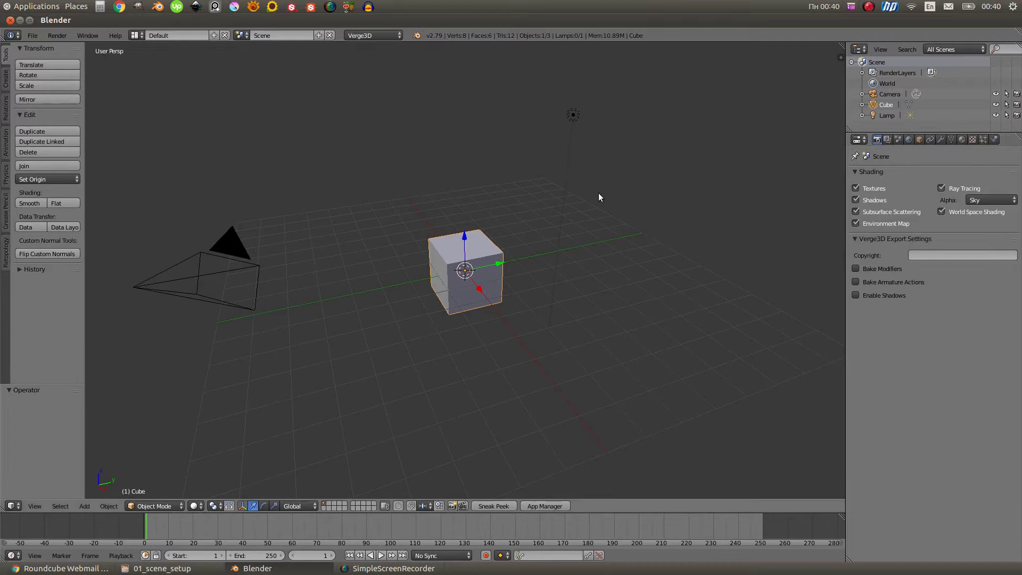
# Turn on World Background in the 3D view's display options and check the World settings
pyautogui.moveTo(599, 192); pyautogui.dragTo(614, 200, button='middle')
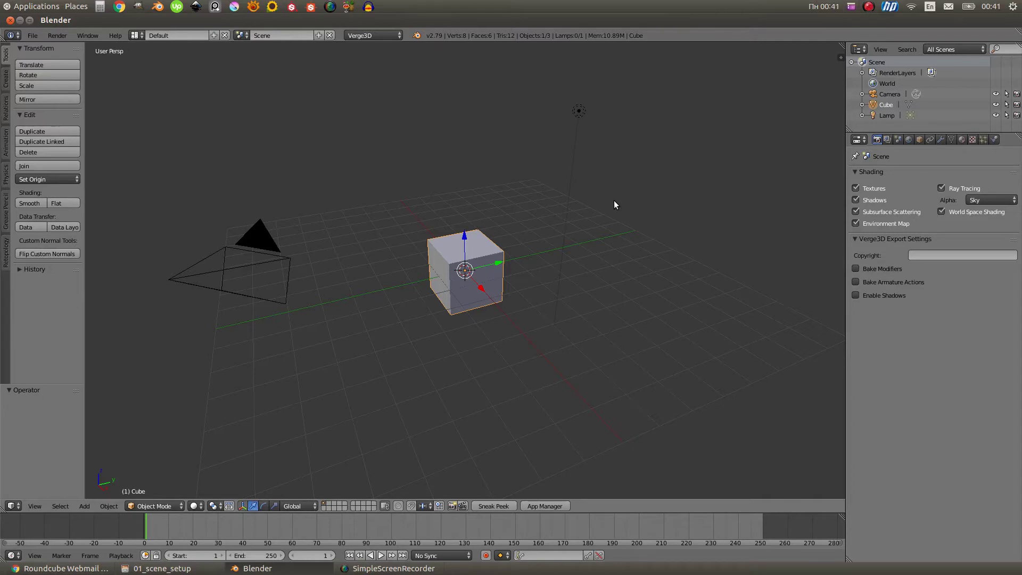
pyautogui.press('n')
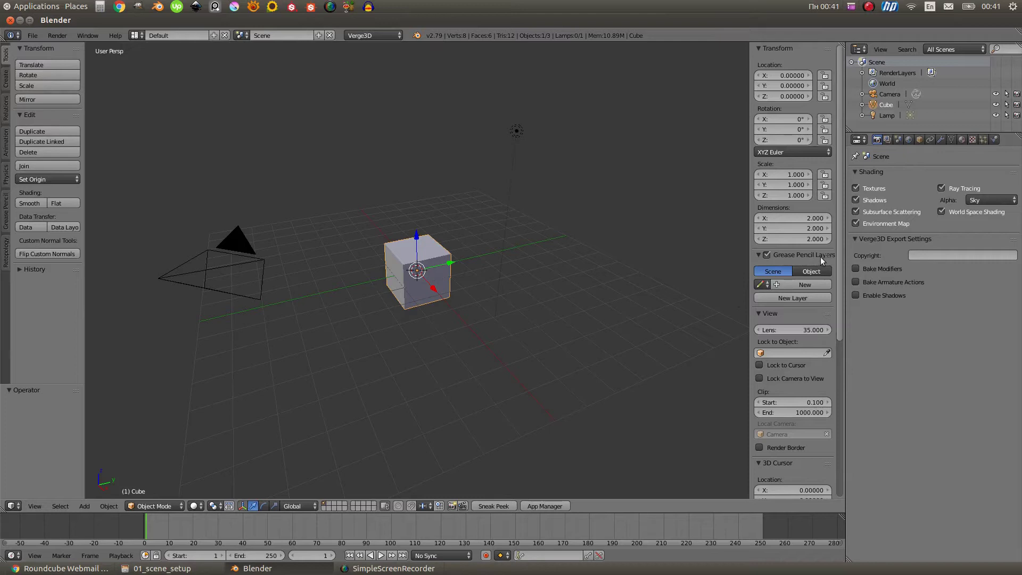
pyautogui.moveTo(840, 249); pyautogui.dragTo(835, 402)
pyautogui.click(782, 318)
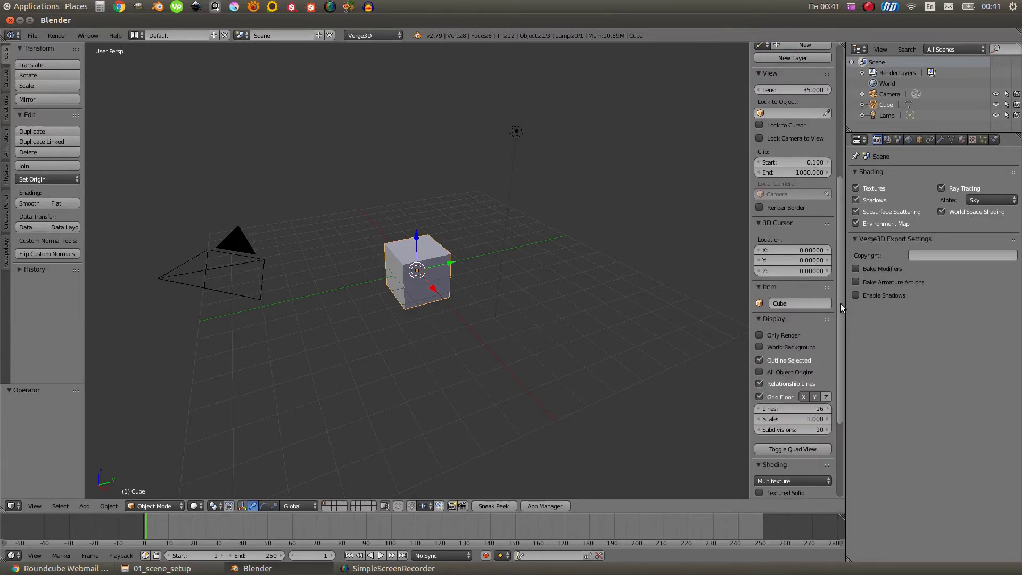
pyautogui.moveTo(841, 303); pyautogui.dragTo(828, 365)
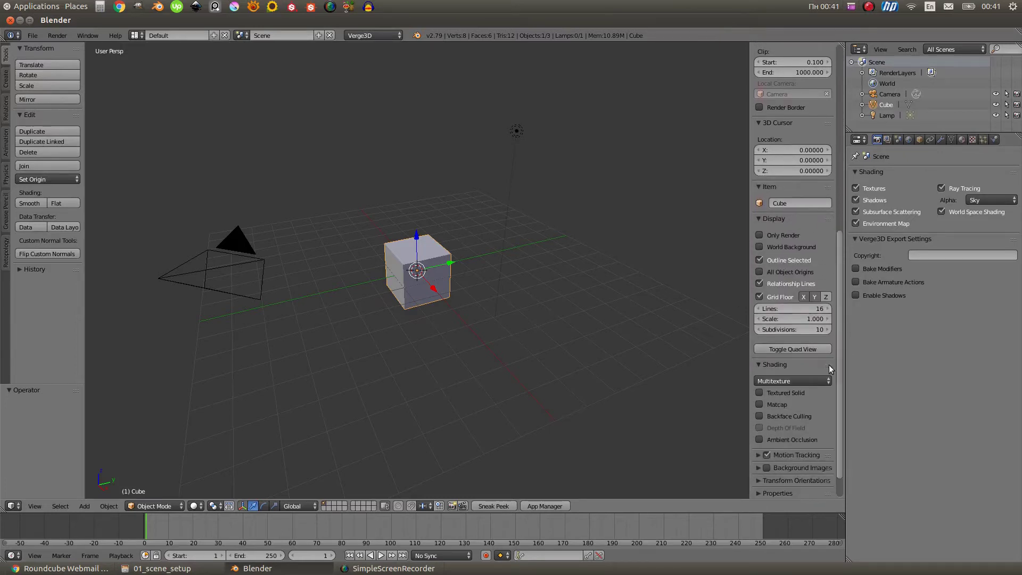
pyautogui.click(759, 247)
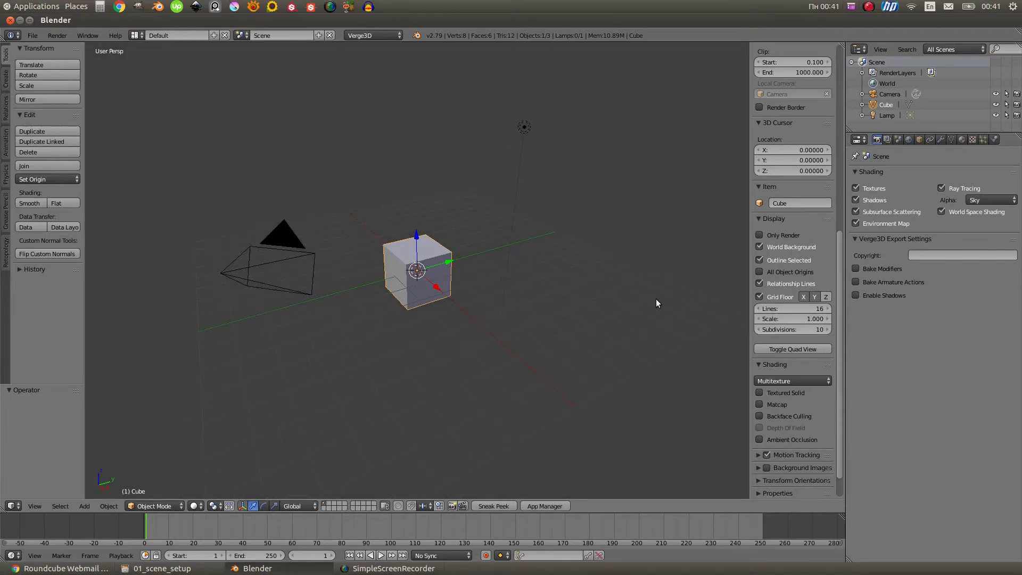
pyautogui.click(908, 140)
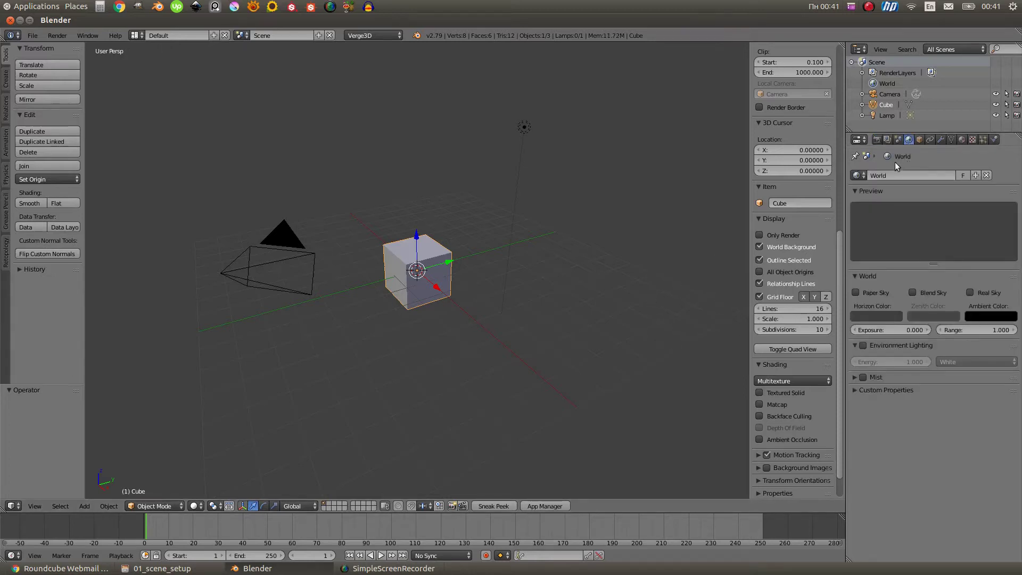
pyautogui.click(876, 140)
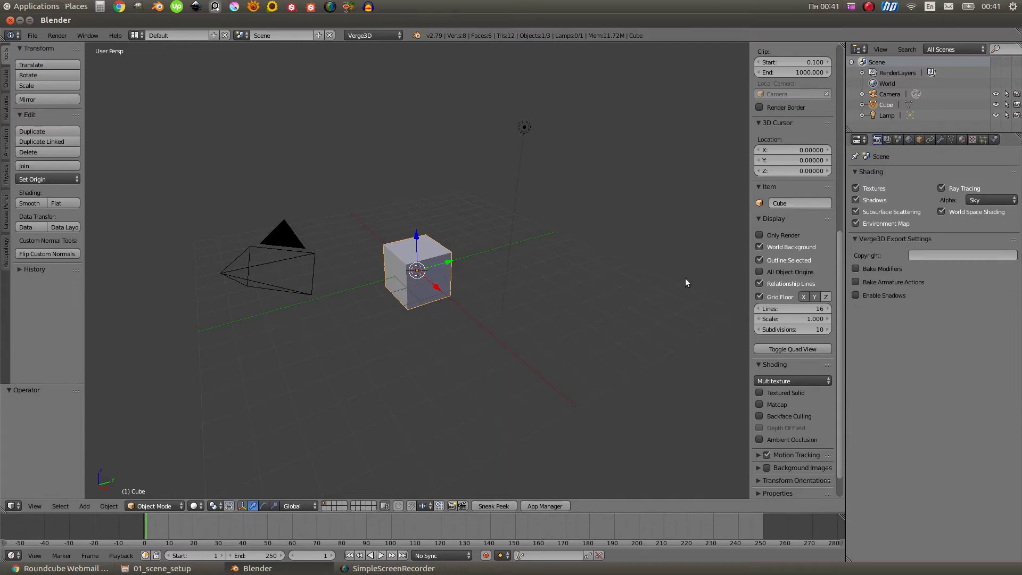
# Set the 3D view's material mode to GLSL and its viewport shading to Material
pyautogui.click(773, 219)
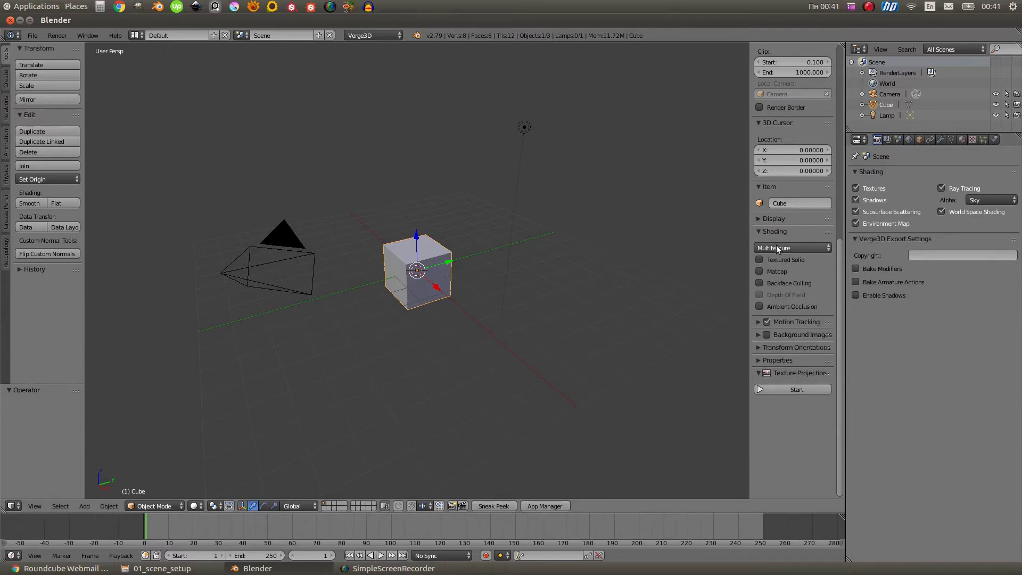
pyautogui.click(781, 247)
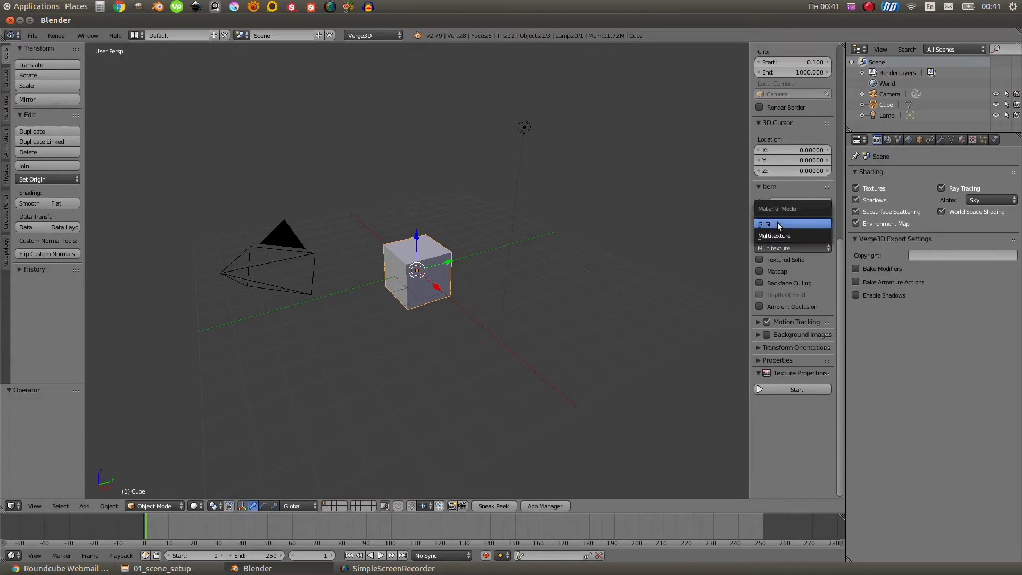
pyautogui.click(781, 224)
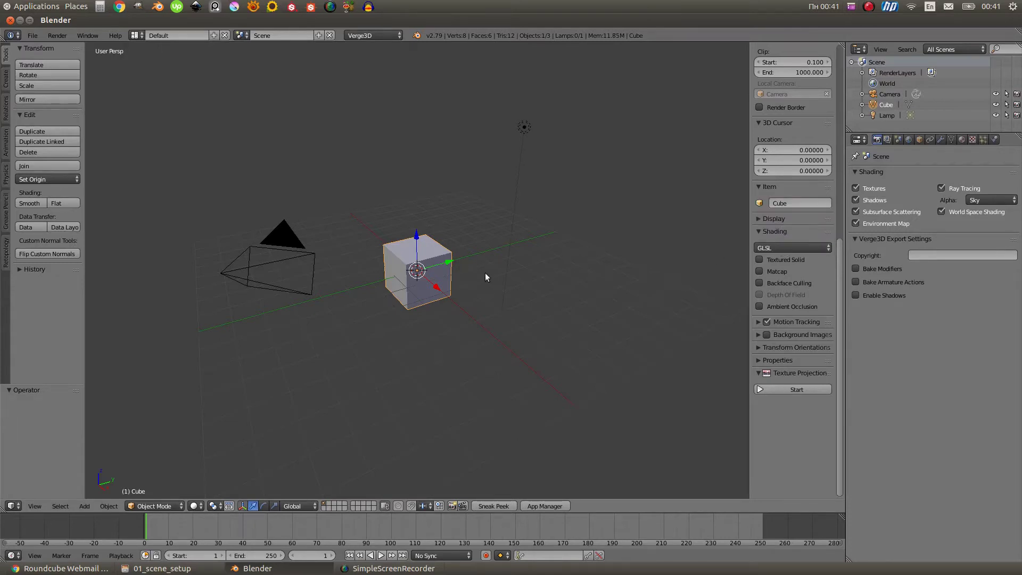
pyautogui.click(194, 506)
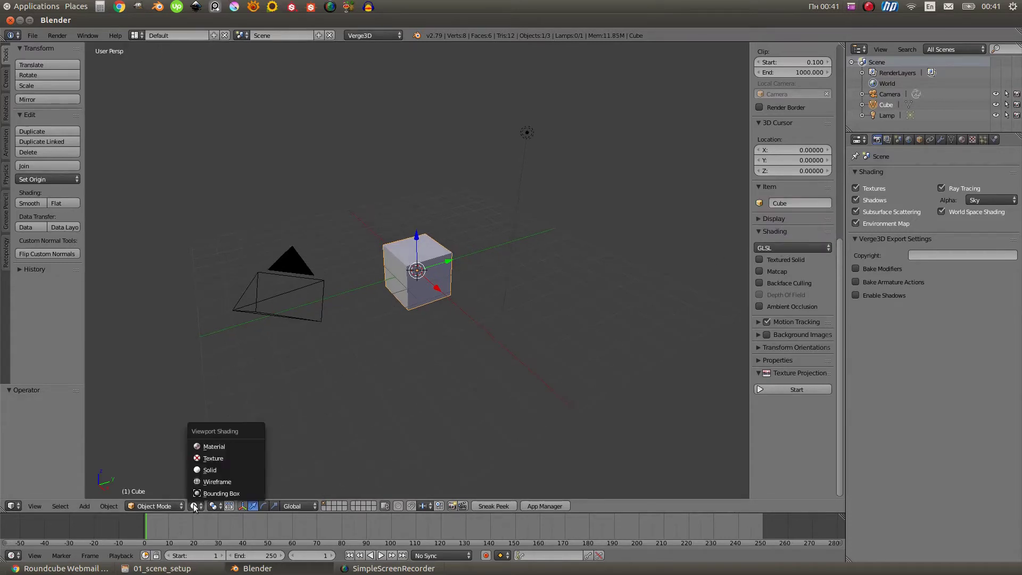
pyautogui.click(237, 446)
pyautogui.scroll(3, 444, 329)
pyautogui.moveTo(491, 302); pyautogui.dragTo(412, 307, button='middle')
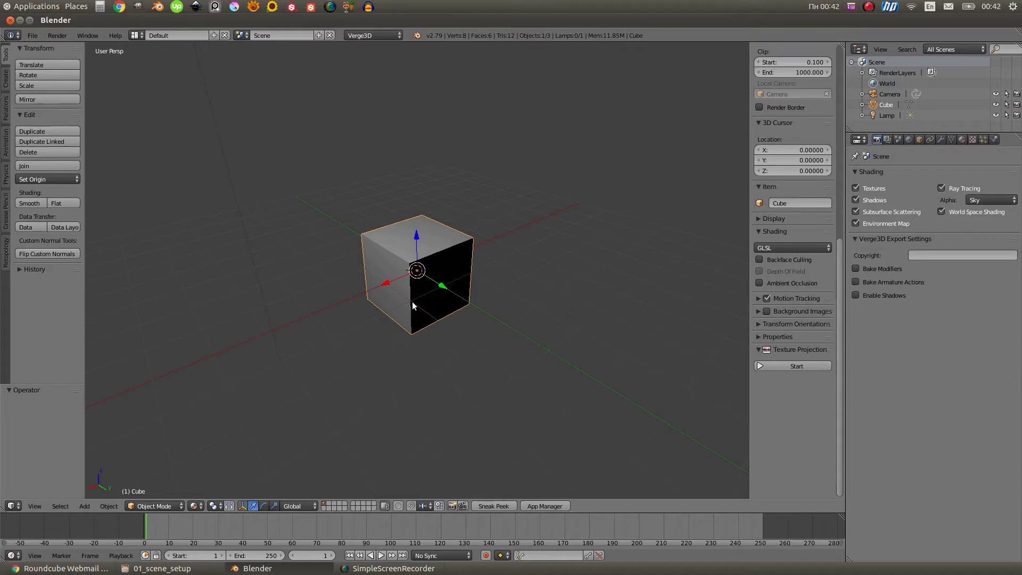
# Preview the scene in the browser with Sneak Peek, rotate around the cube, and return to Blender
pyautogui.click(487, 506)
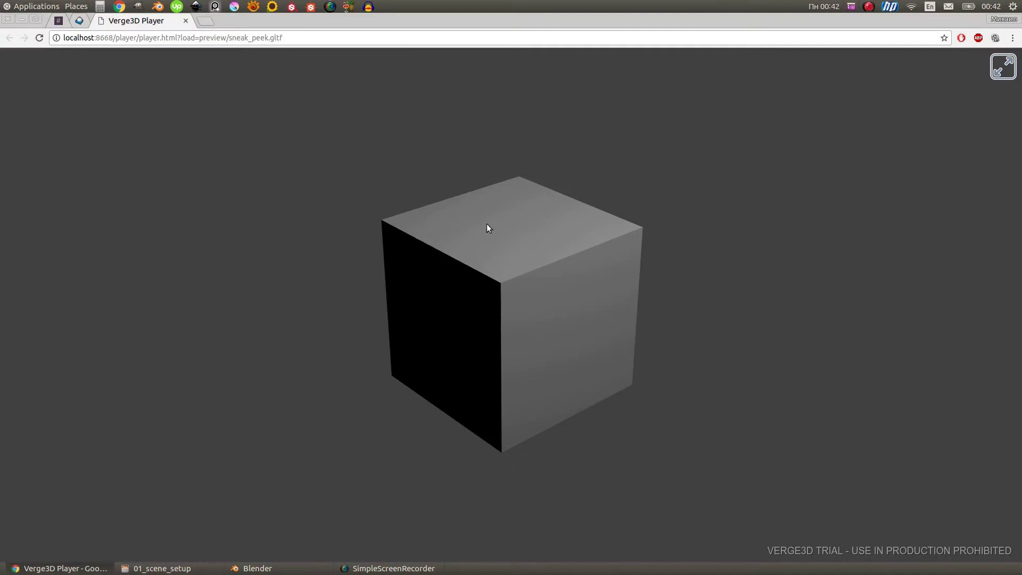
pyautogui.moveTo(303, 151); pyautogui.dragTo(284, 491)
pyautogui.click(255, 568)
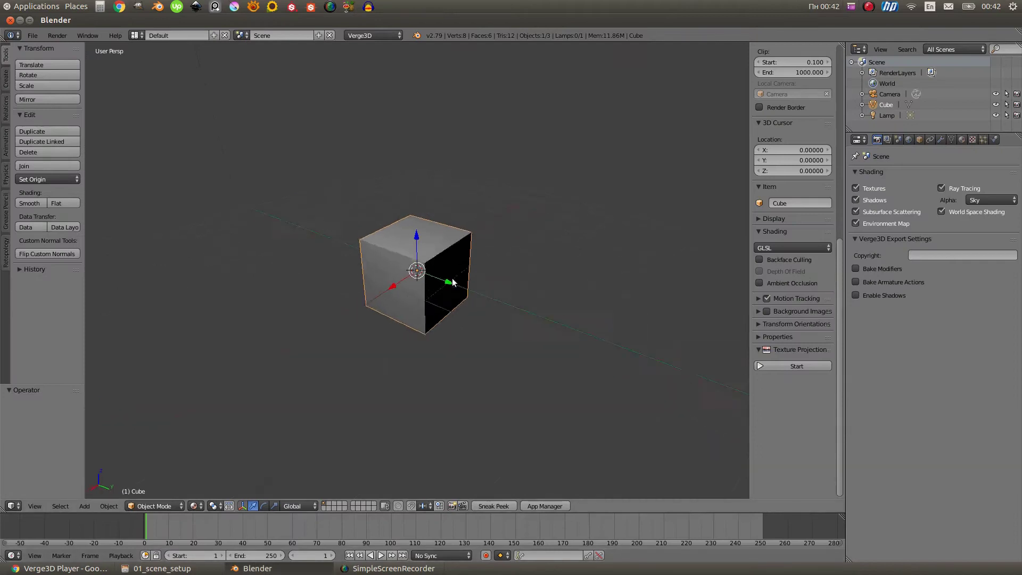
pyautogui.moveTo(487, 257)
pyautogui.mouseDown(button='middle')
pyautogui.moveTo(500, 251)
pyautogui.moveTo(471, 266)
pyautogui.moveTo(492, 267)
pyautogui.mouseUp(button='middle')
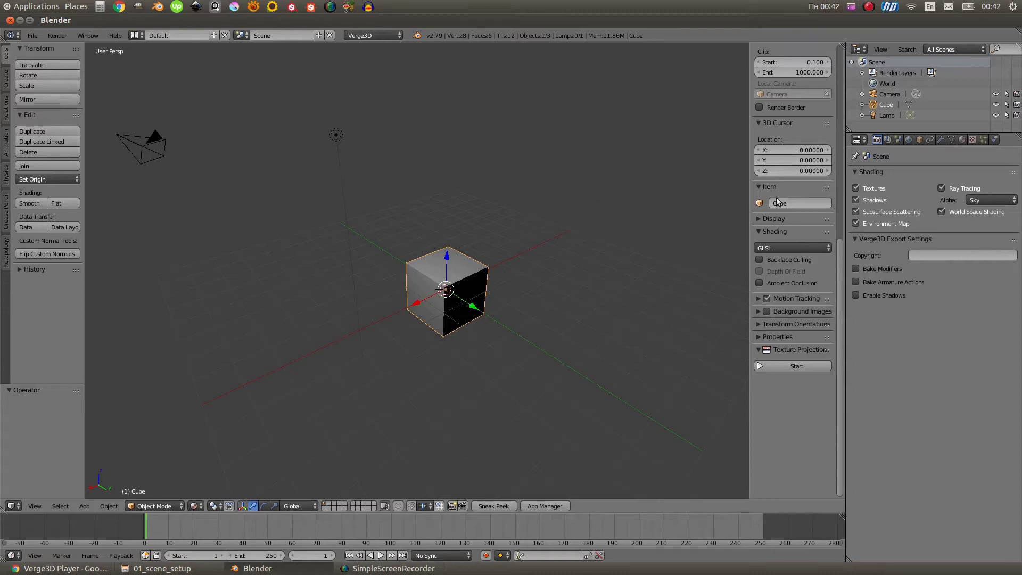
pyautogui.click(857, 172)
pyautogui.moveTo(685, 210); pyautogui.dragTo(612, 222, button='middle')
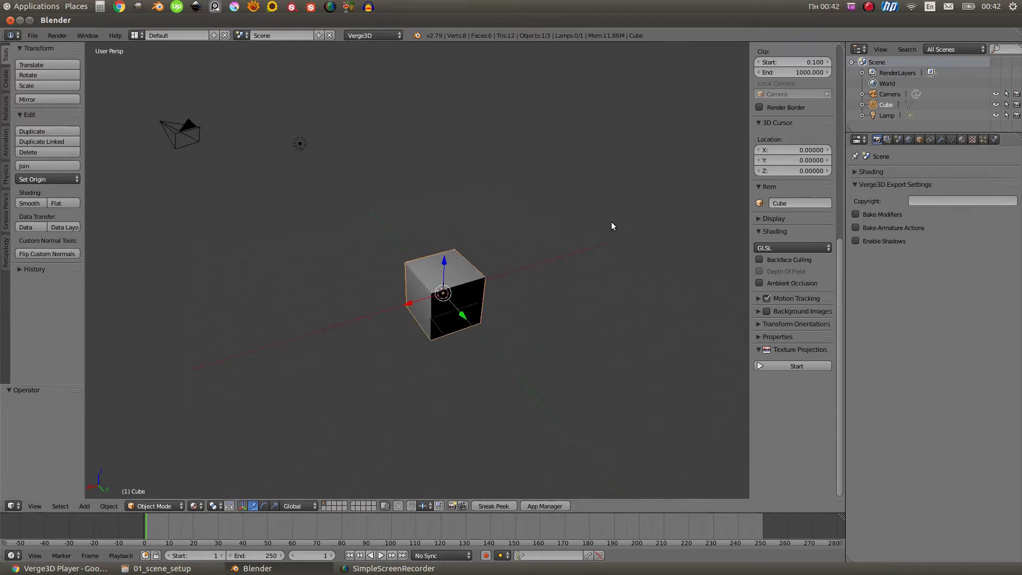
pyautogui.moveTo(588, 275); pyautogui.dragTo(598, 260, button='middle')
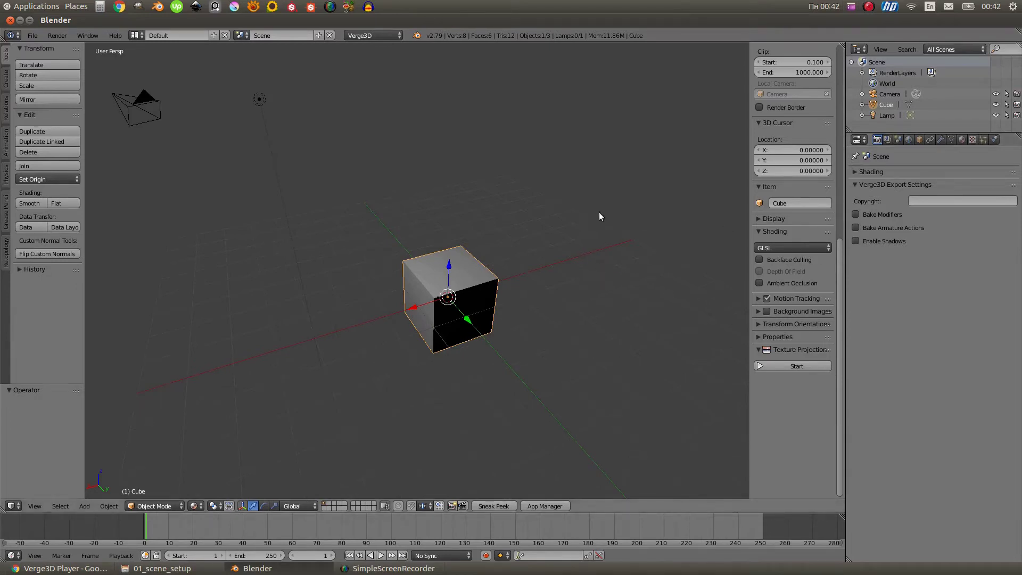
pyautogui.moveTo(598, 212); pyautogui.dragTo(580, 235, button='middle')
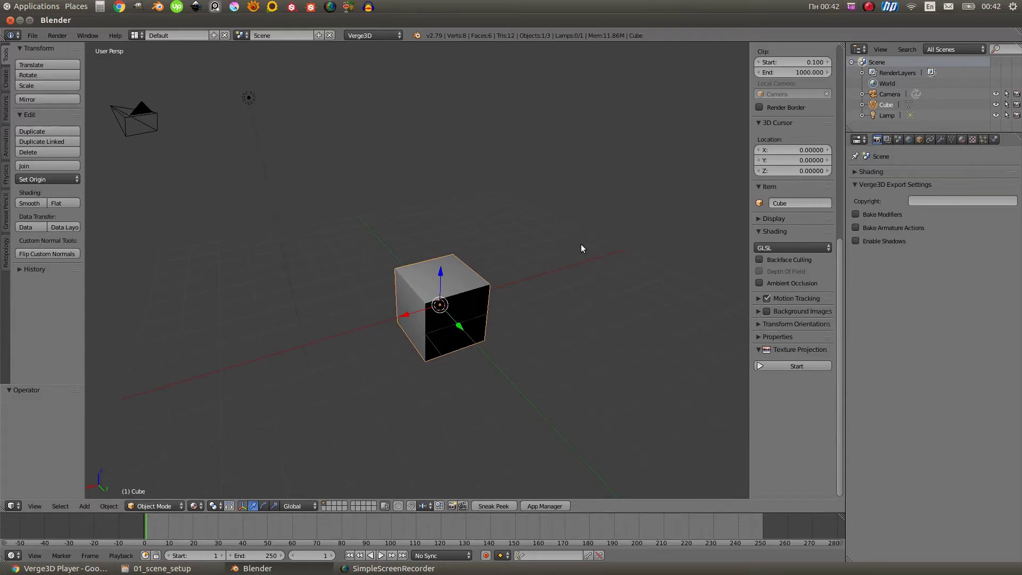
pyautogui.moveTo(609, 260); pyautogui.dragTo(613, 214, button='middle')
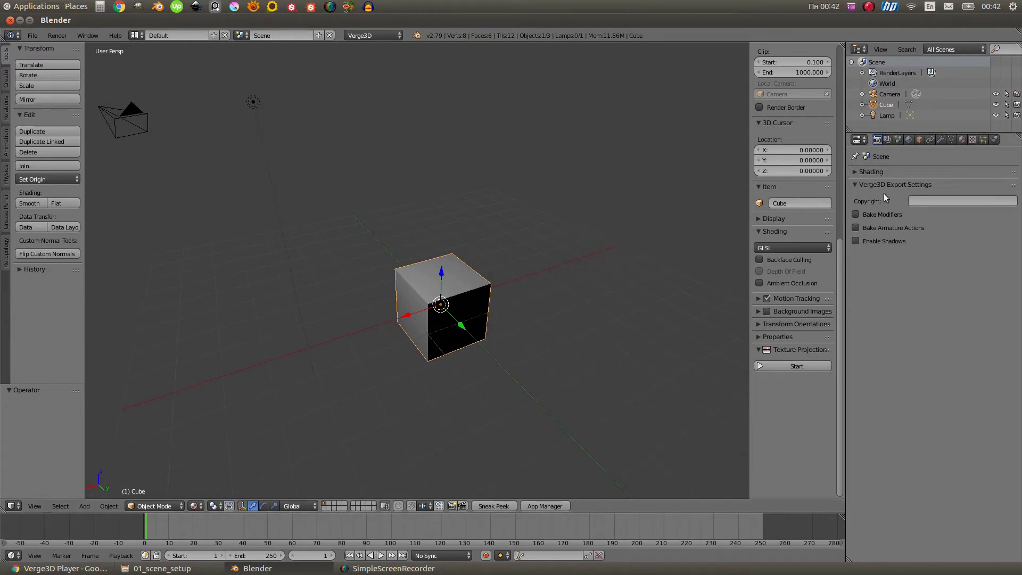
# Add a Subdivision Surface modifier to the cube
pyautogui.click(942, 138)
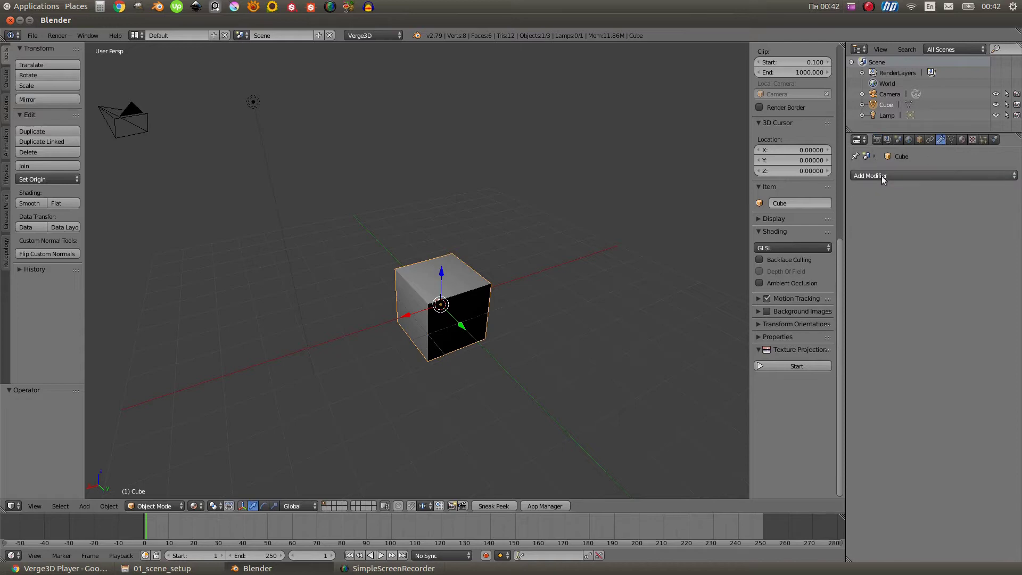
pyautogui.click(882, 176)
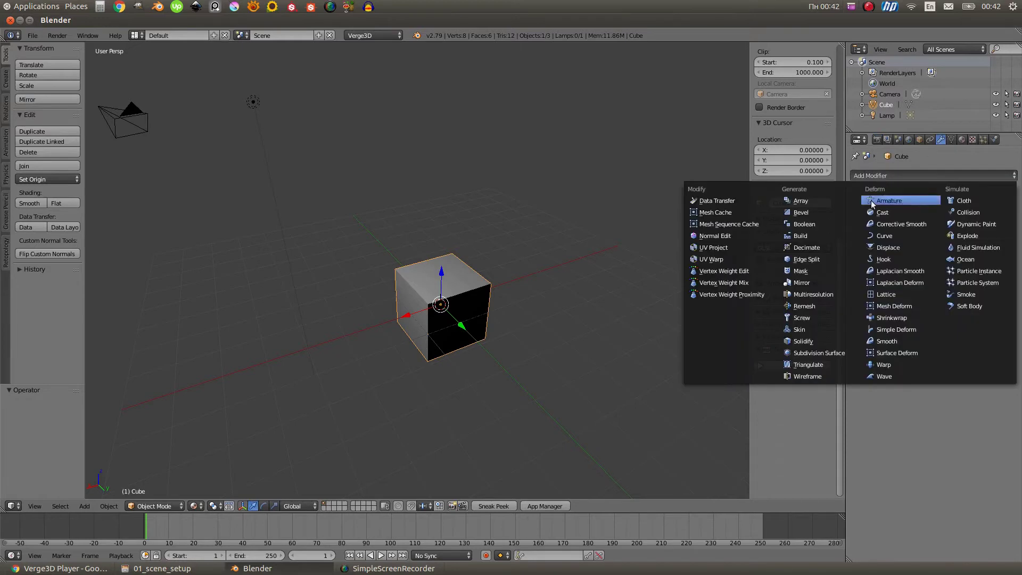
pyautogui.click(835, 354)
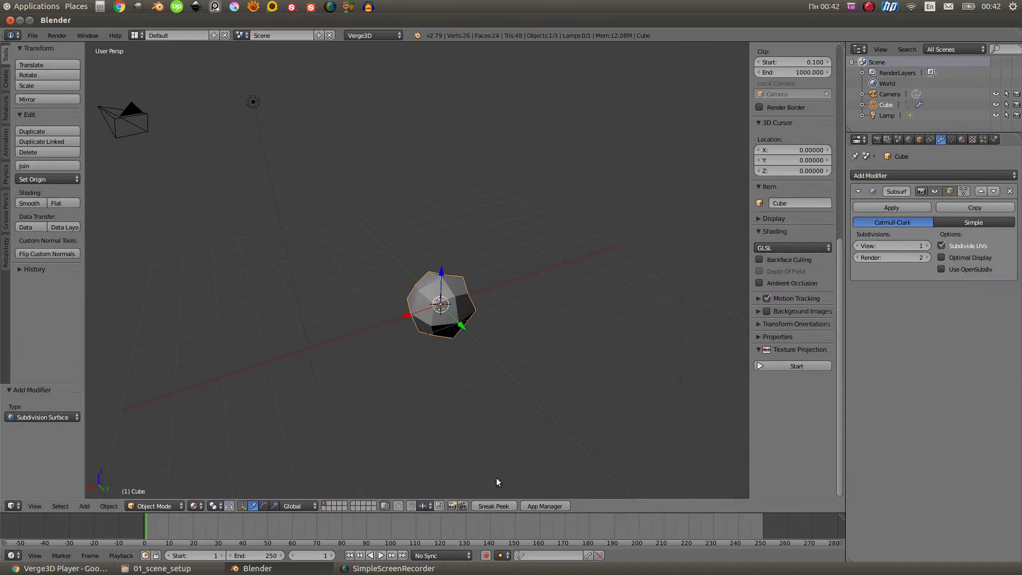
# Preview the modified cube in the browser with Sneak Peek, close the older player tab, and return to Blender
pyautogui.click(493, 505)
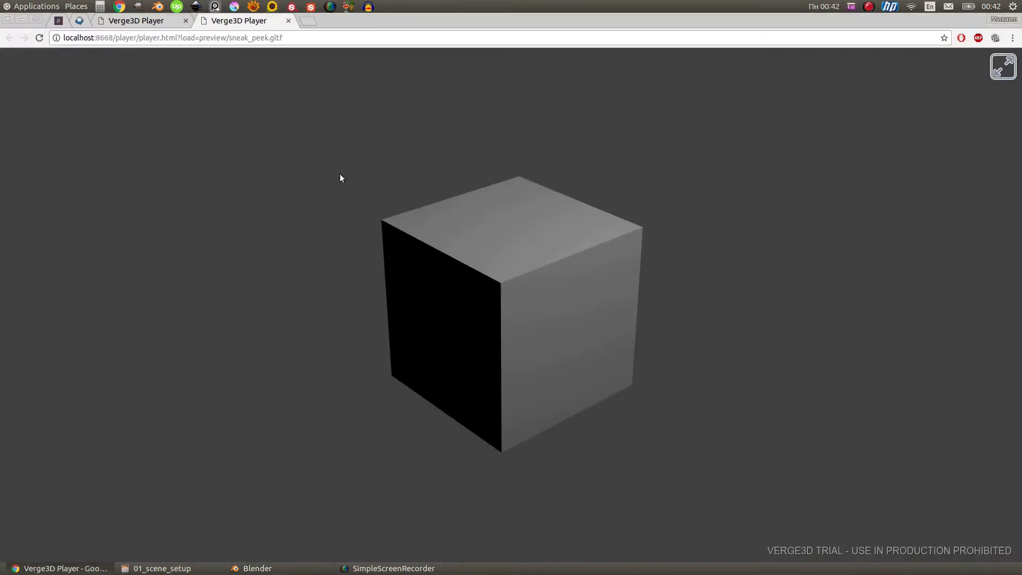
pyautogui.click(186, 21)
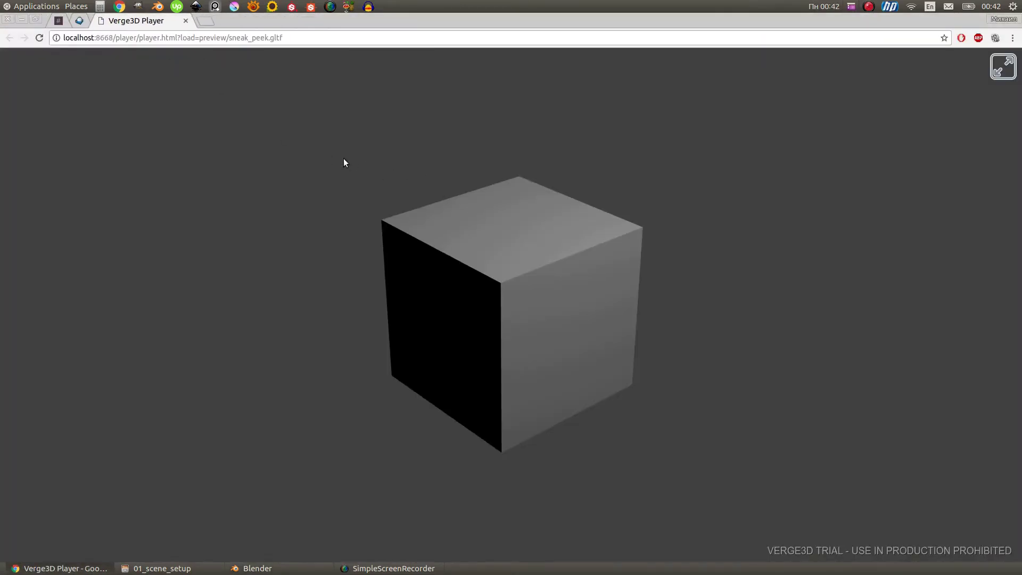
pyautogui.moveTo(713, 160); pyautogui.dragTo(484, 156)
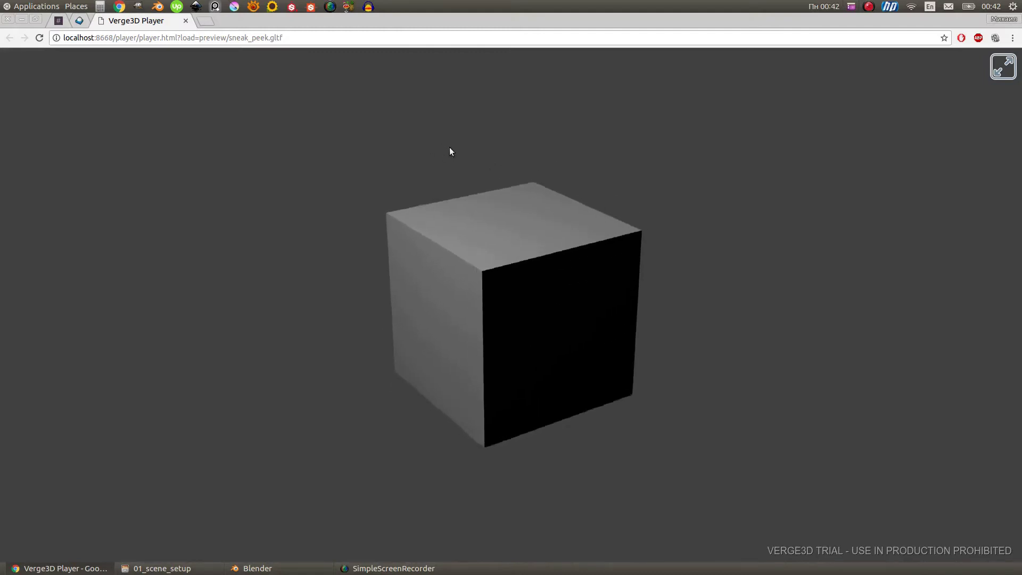
pyautogui.click(257, 568)
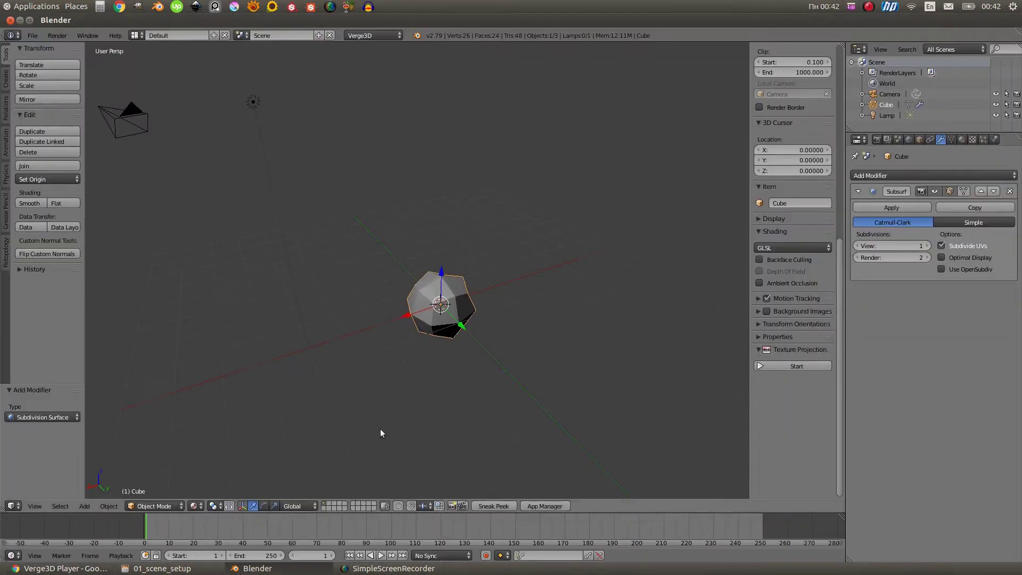
# Enable Bake Modifiers in the Verge3D export settings and check the cube in a new browser preview
pyautogui.click(876, 140)
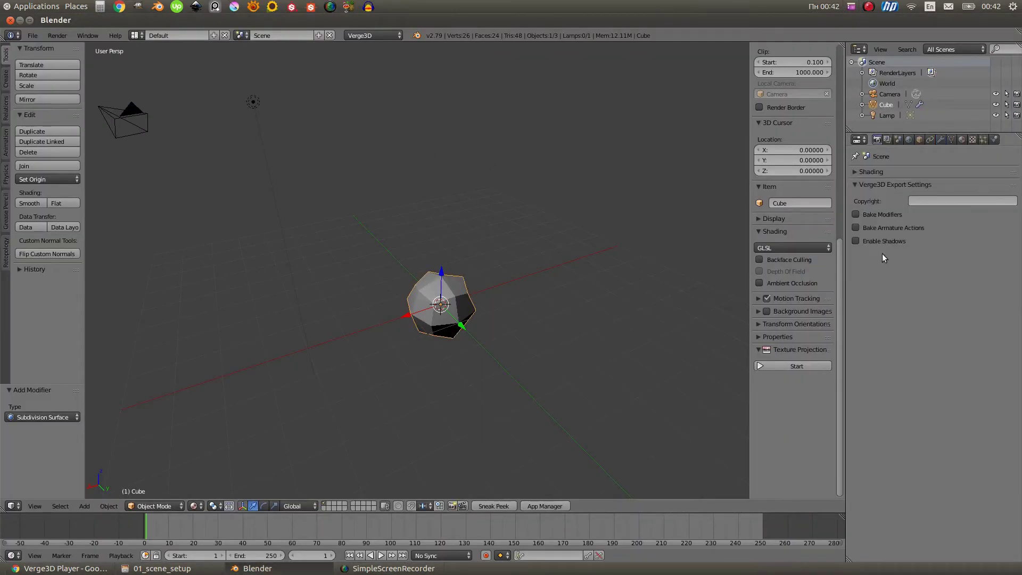
pyautogui.click(863, 215)
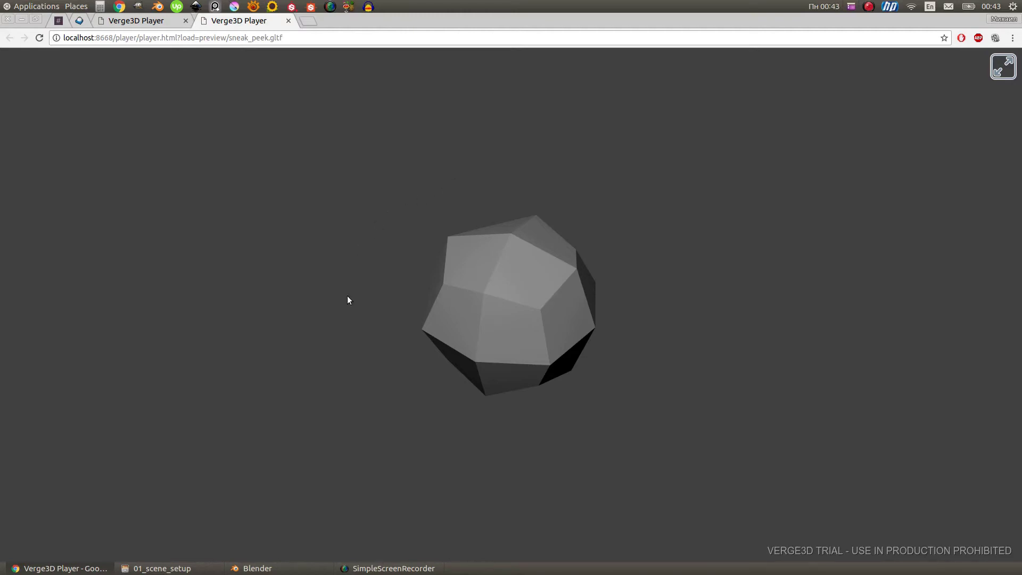
pyautogui.click(307, 572)
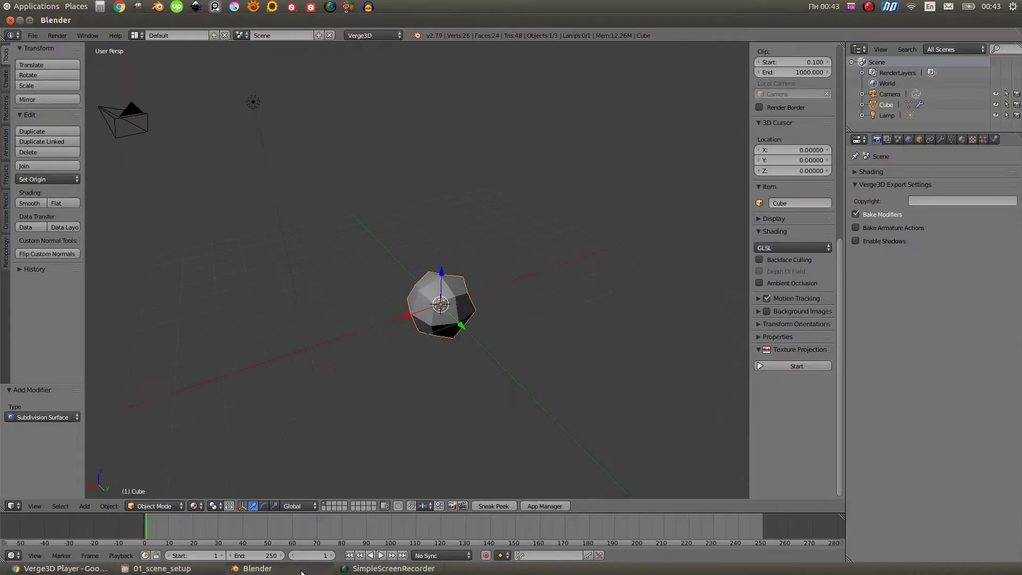
# Remove the Subdivision Surface modifier from the cube and go back to the scene's Verge3D export settings
pyautogui.click(941, 140)
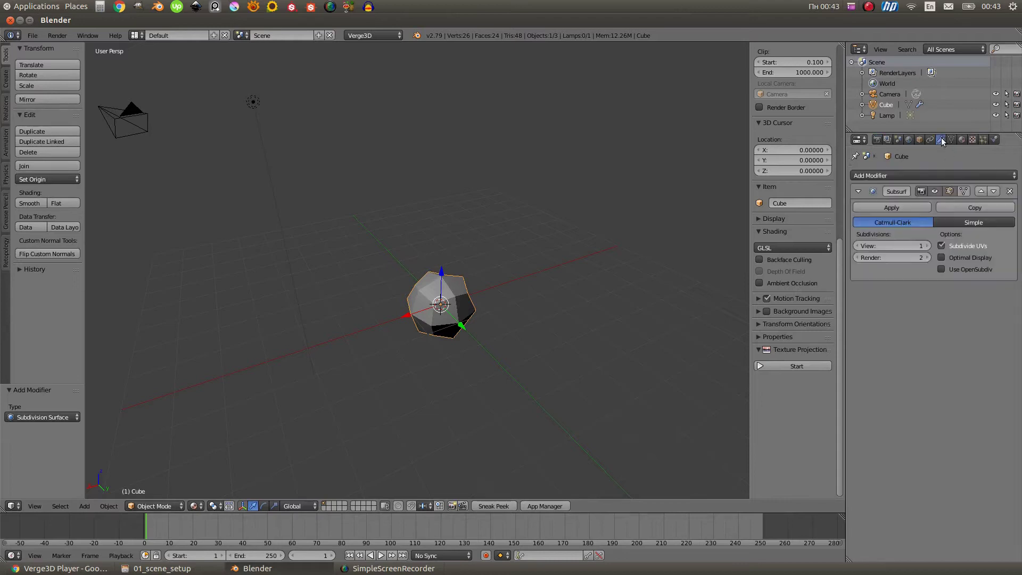
pyautogui.click(1013, 187)
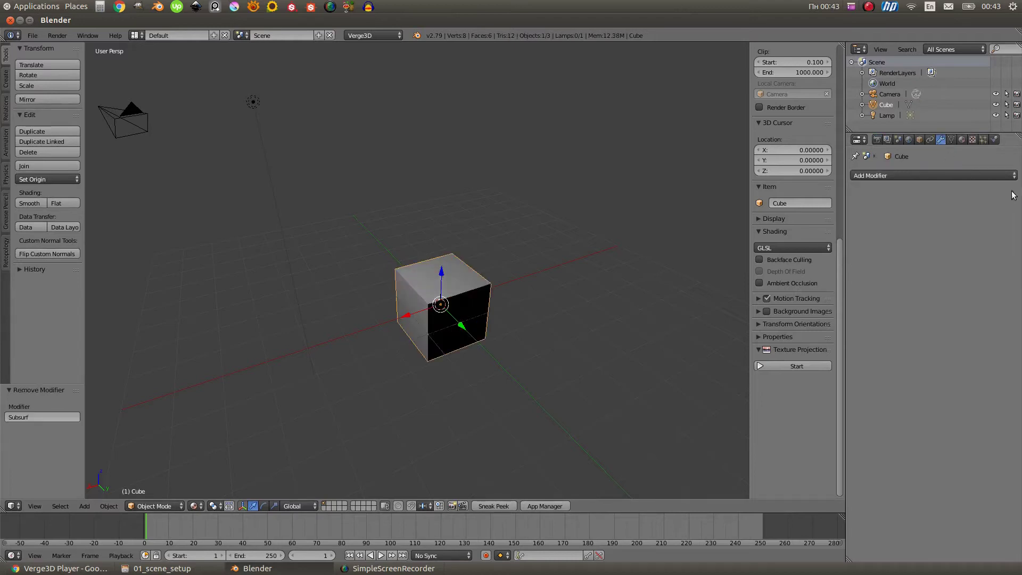
pyautogui.click(877, 139)
pyautogui.moveTo(526, 253); pyautogui.dragTo(768, 218, button='middle')
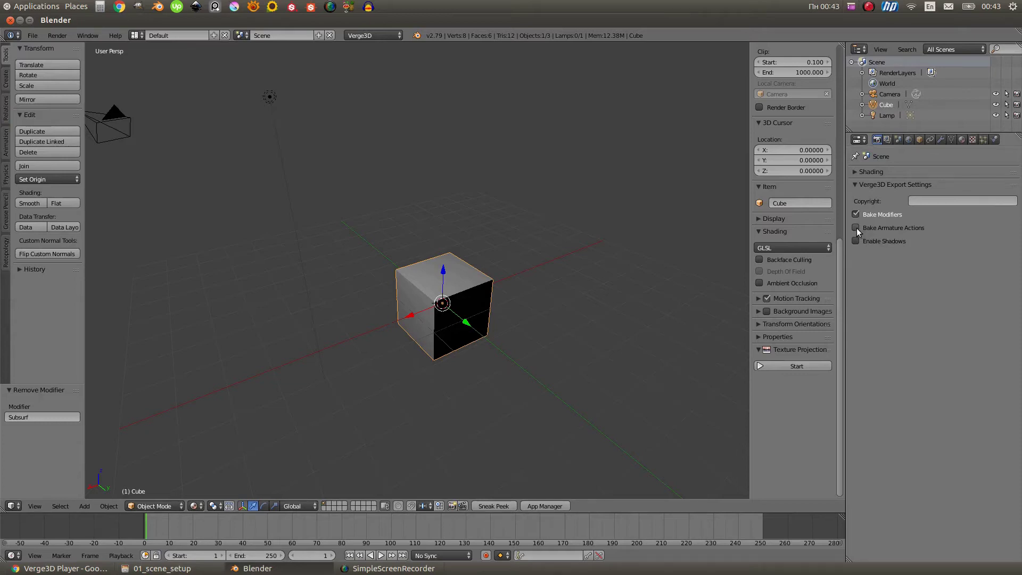
pyautogui.moveTo(522, 210); pyautogui.dragTo(531, 232, button='middle')
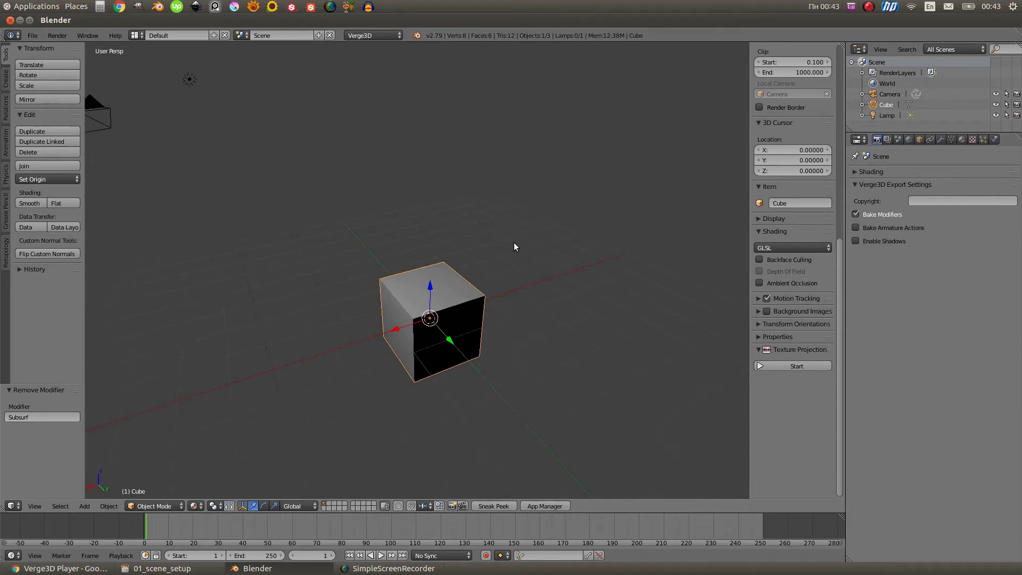
pyautogui.moveTo(516, 238); pyautogui.dragTo(526, 232, button='middle')
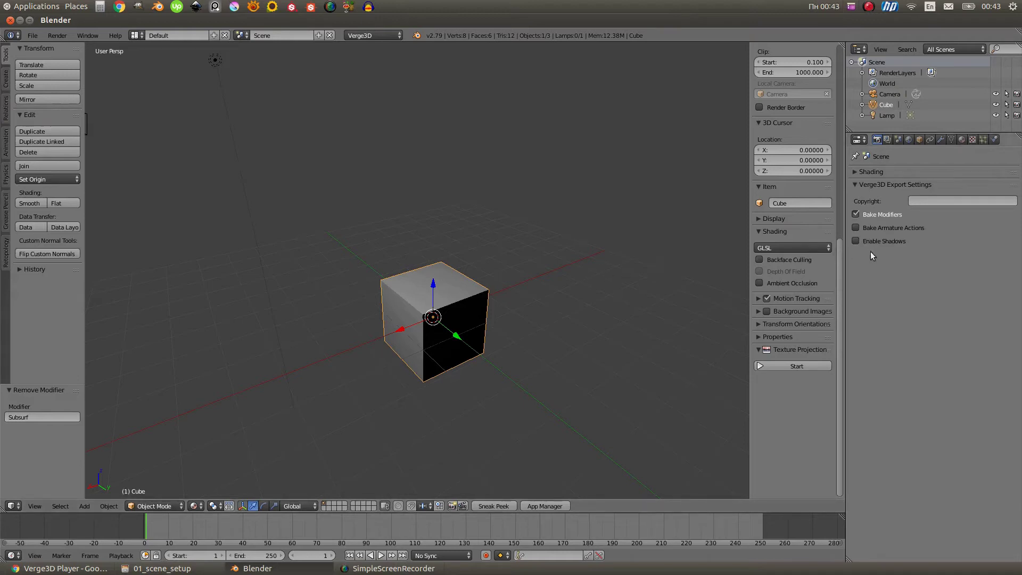
# Add a plane mesh at the cube's location and scale it up by a factor of about 3
pyautogui.hotkey('shift', 'a')
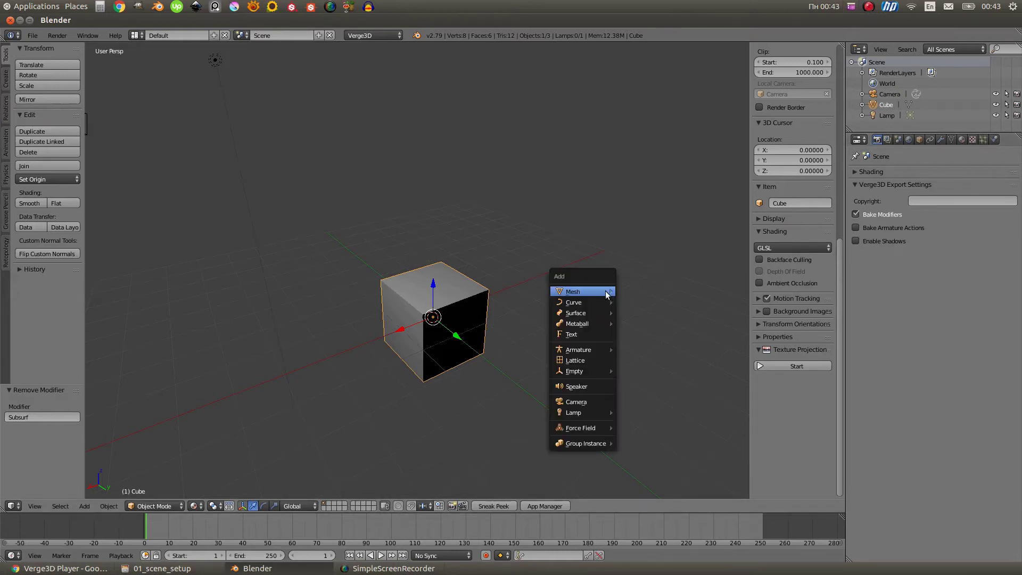
pyautogui.click(631, 296)
pyautogui.press('s')
pyautogui.click(720, 283)
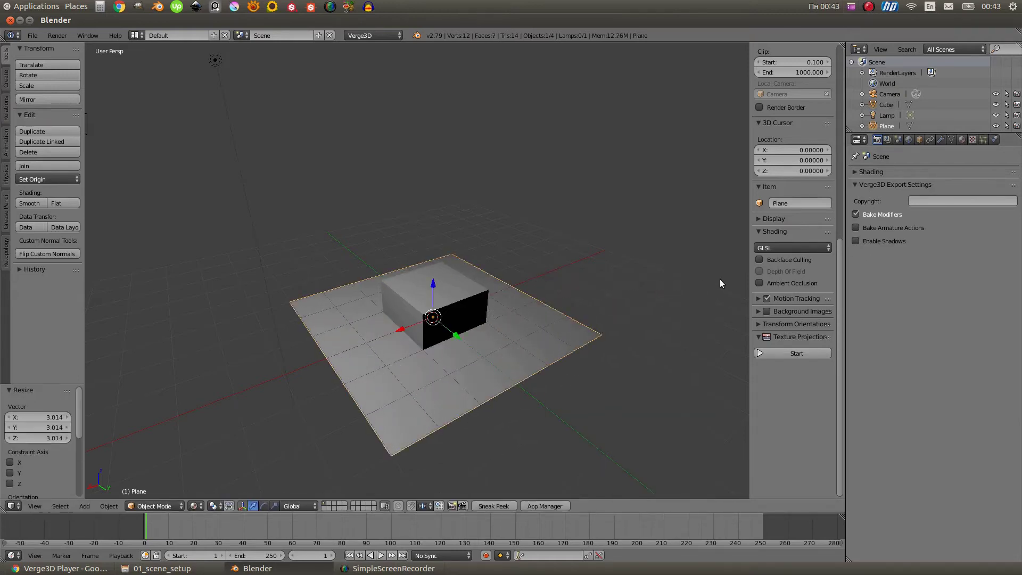
# Move the plane down along the Z axis by about 1.1 units so it lies beneath the cube
pyautogui.press('g')
pyautogui.press('z')
pyautogui.click(561, 292)
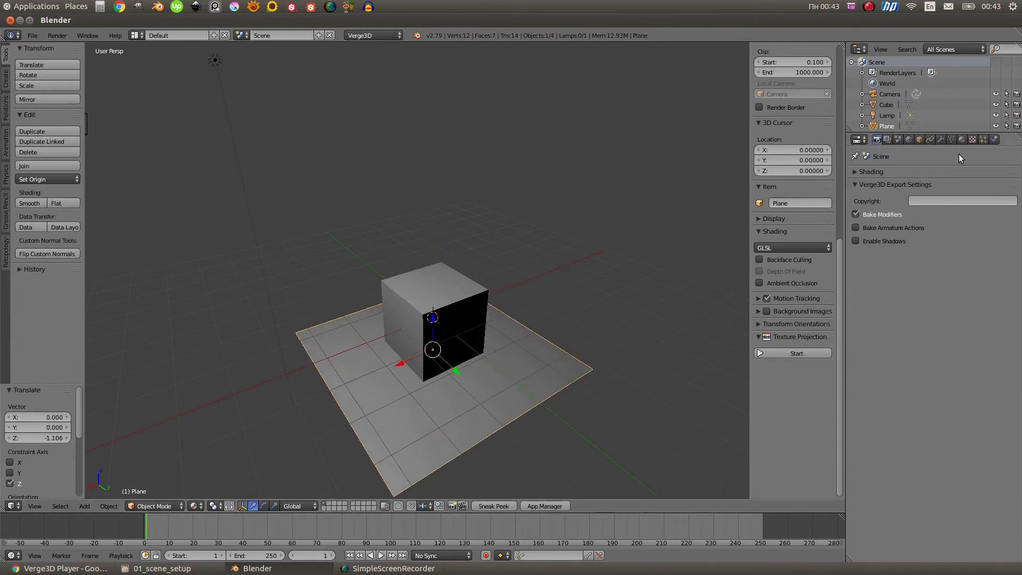
# Assign the existing material named Material to the plane
pyautogui.click(962, 139)
pyautogui.click(856, 209)
pyautogui.click(873, 223)
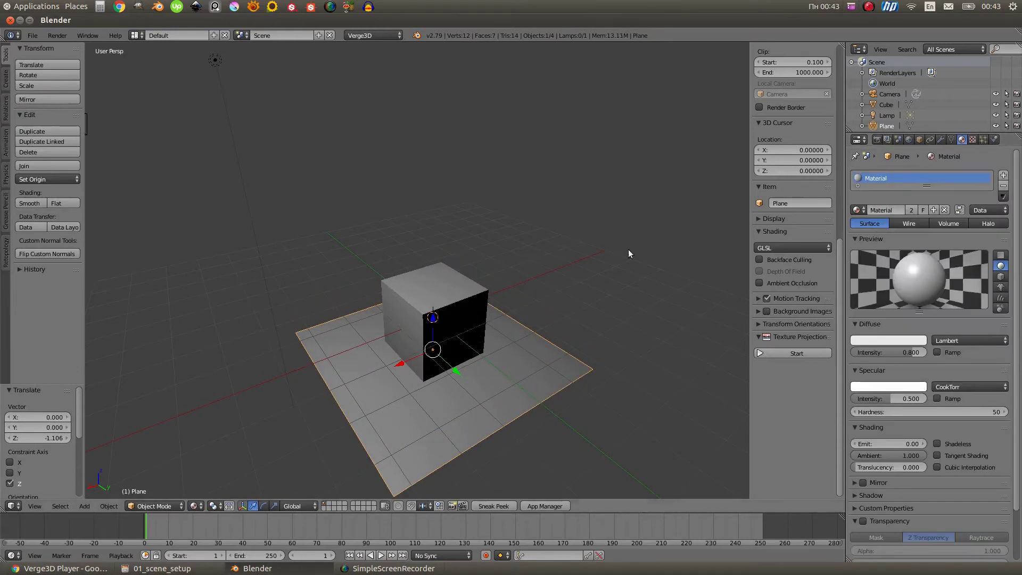
# Select the lamp above the cube and change its type to Sun
pyautogui.moveTo(481, 235); pyautogui.dragTo(440, 230, button='middle')
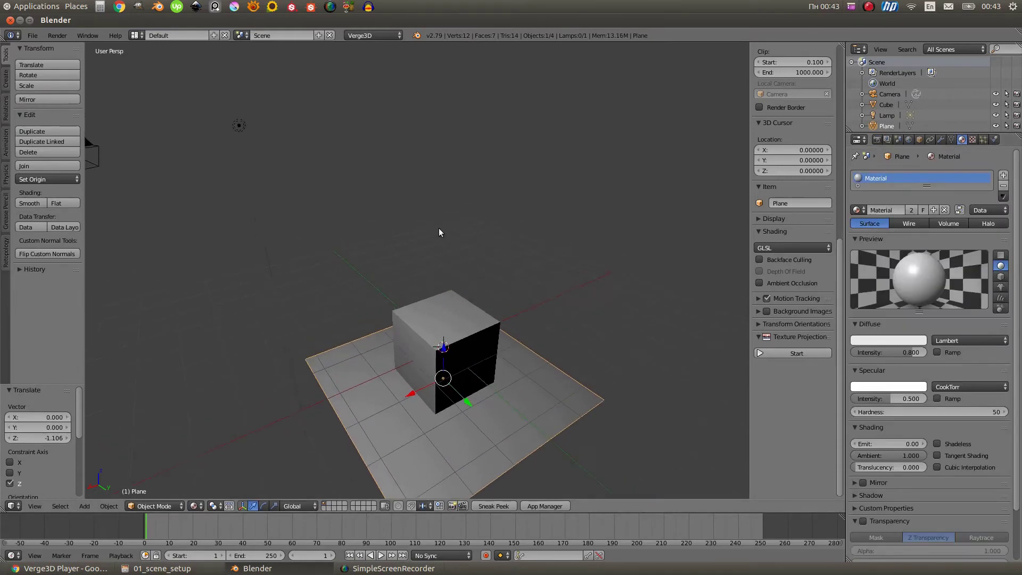
pyautogui.rightClick(239, 126)
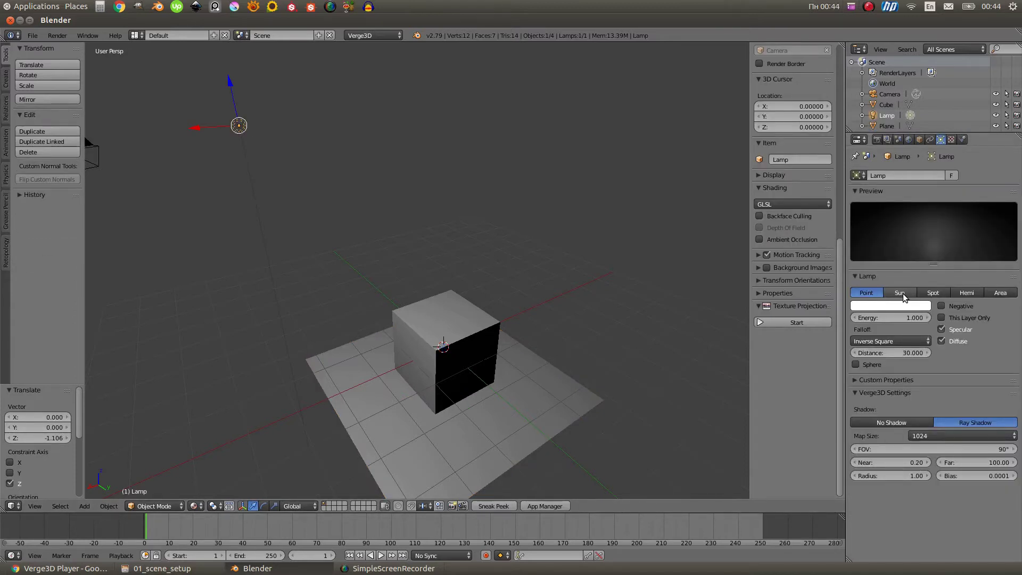
pyautogui.click(900, 293)
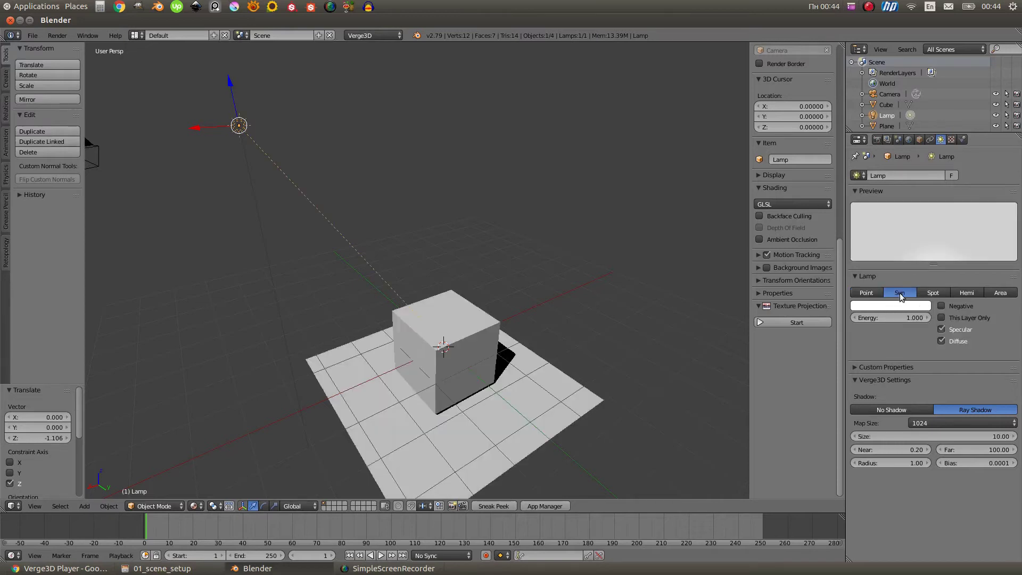
# Select the cube and turn on Enable Shadows in the scene's Verge3D export settings
pyautogui.rightClick(477, 330)
pyautogui.moveTo(477, 330); pyautogui.dragTo(510, 347, button='middle')
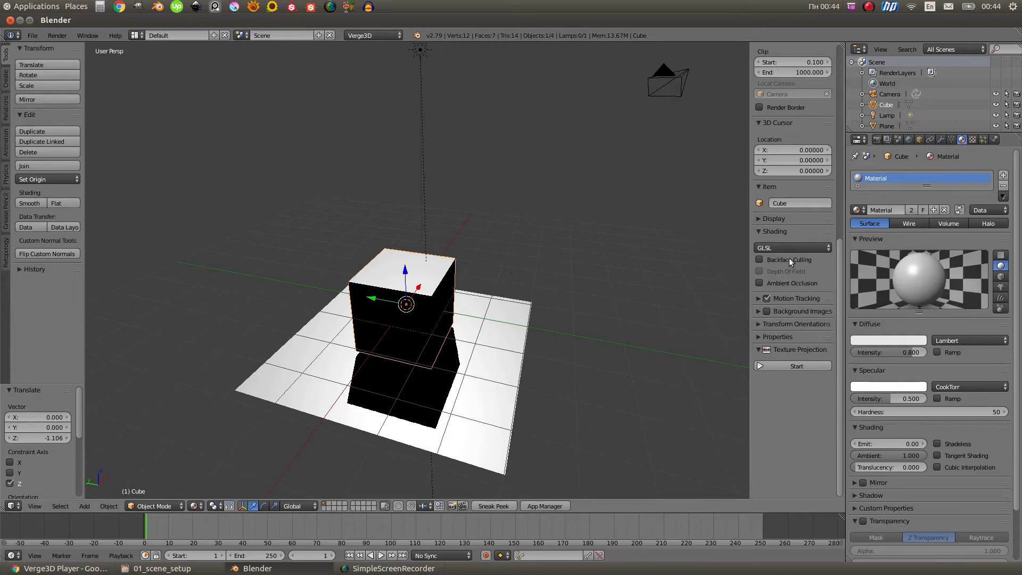
pyautogui.click(877, 139)
pyautogui.click(856, 240)
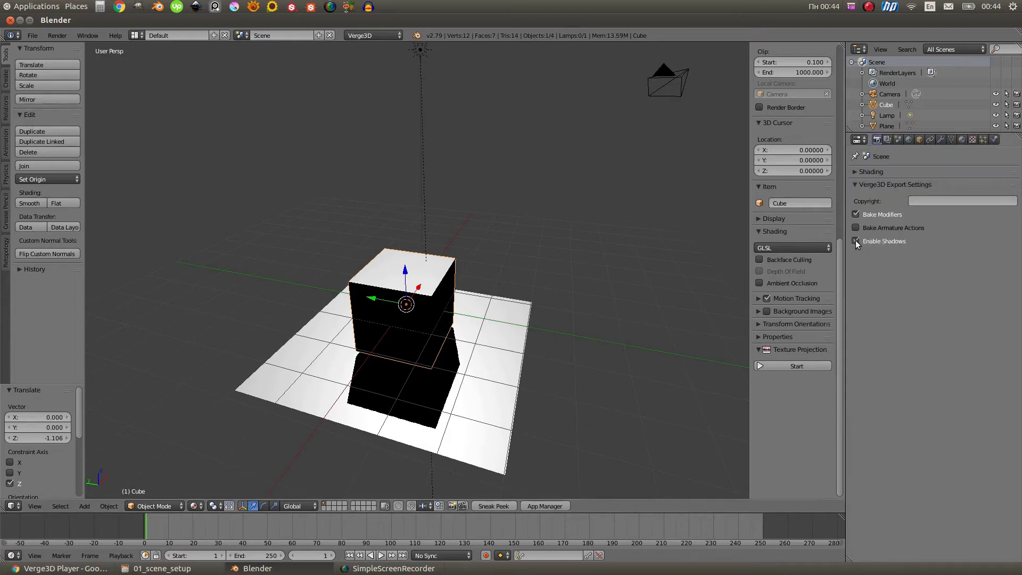
# Check the cube's shadow in a new Sneak Peek browser preview, rotating around it, and return to Blender
pyautogui.moveTo(470, 362); pyautogui.dragTo(468, 481, button='middle')
pyautogui.click(494, 506)
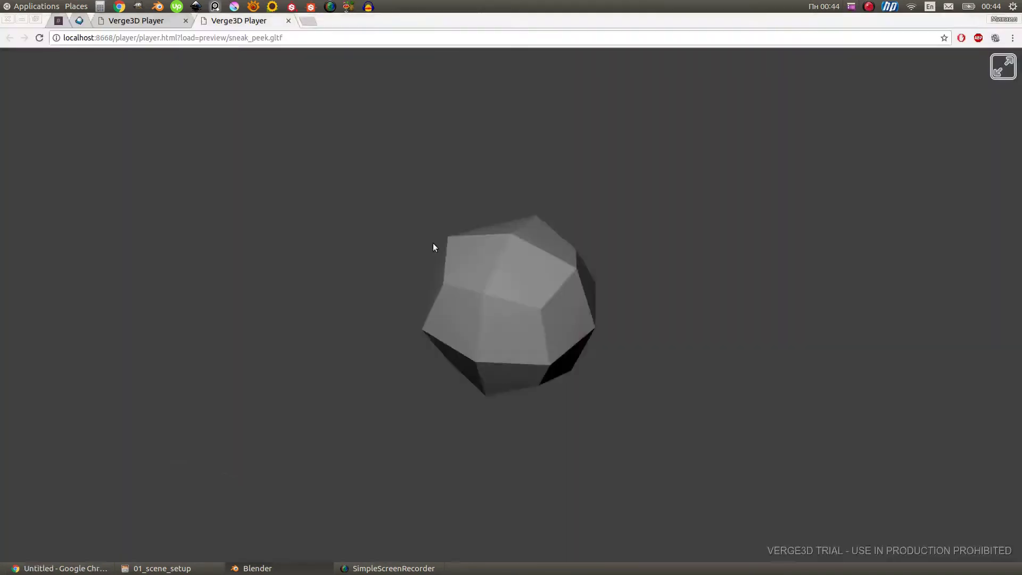
pyautogui.moveTo(277, 210); pyautogui.dragTo(405, 316)
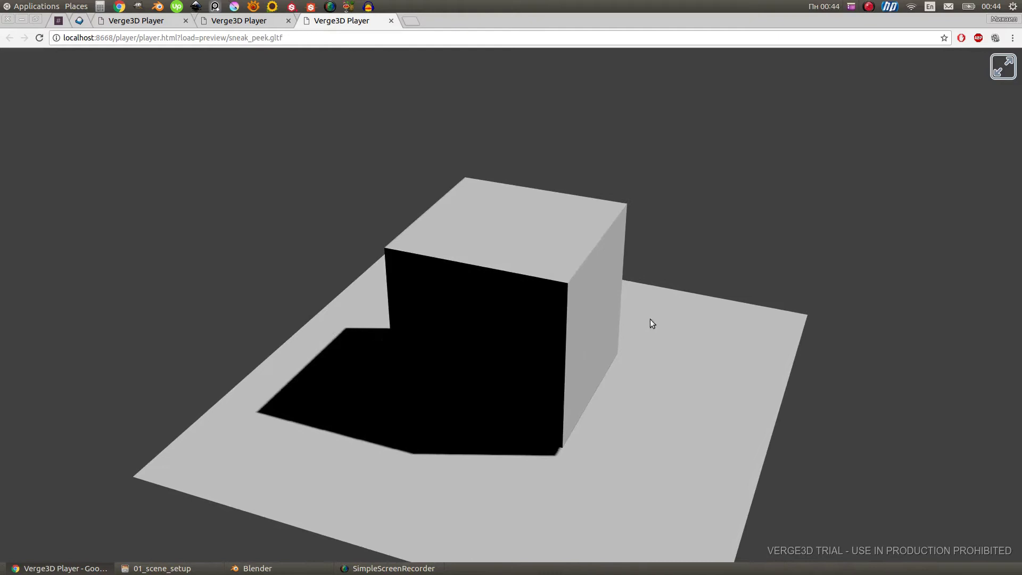
pyautogui.moveTo(696, 331); pyautogui.dragTo(686, 319)
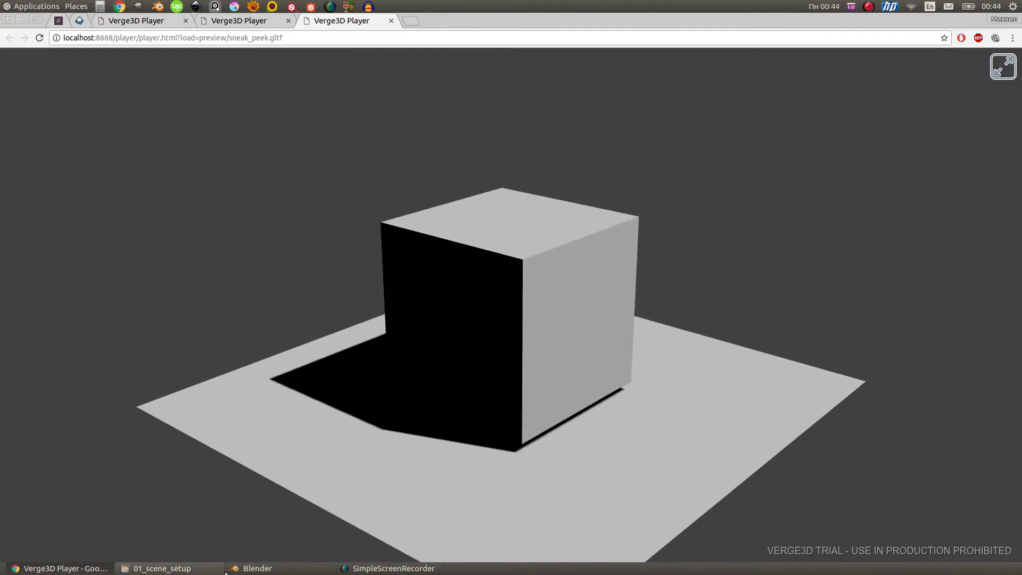
pyautogui.click(259, 571)
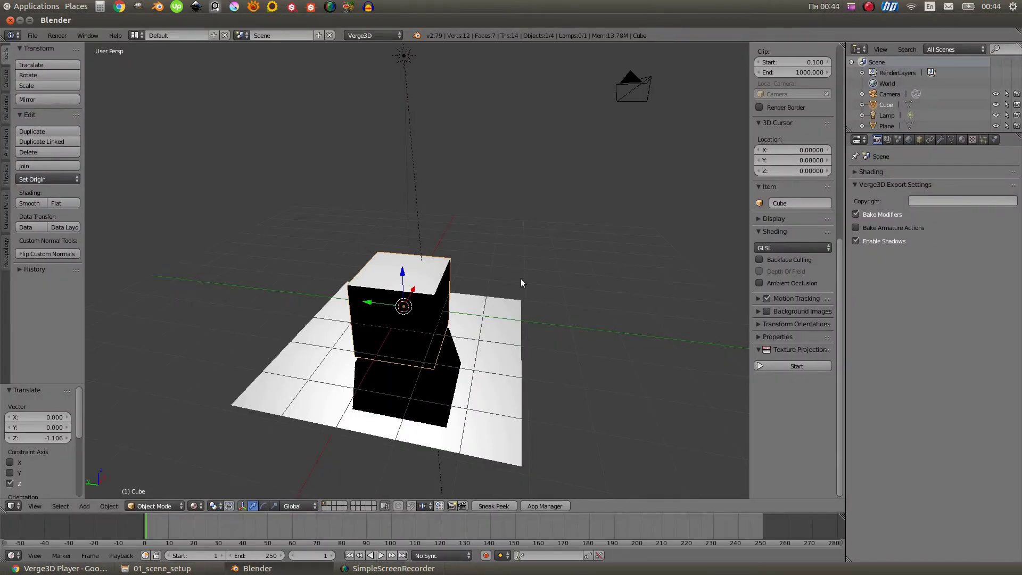
# Select the camera, look through it as the active camera, and show its Verge3D settings
pyautogui.moveTo(518, 282); pyautogui.dragTo(520, 289, button='middle')
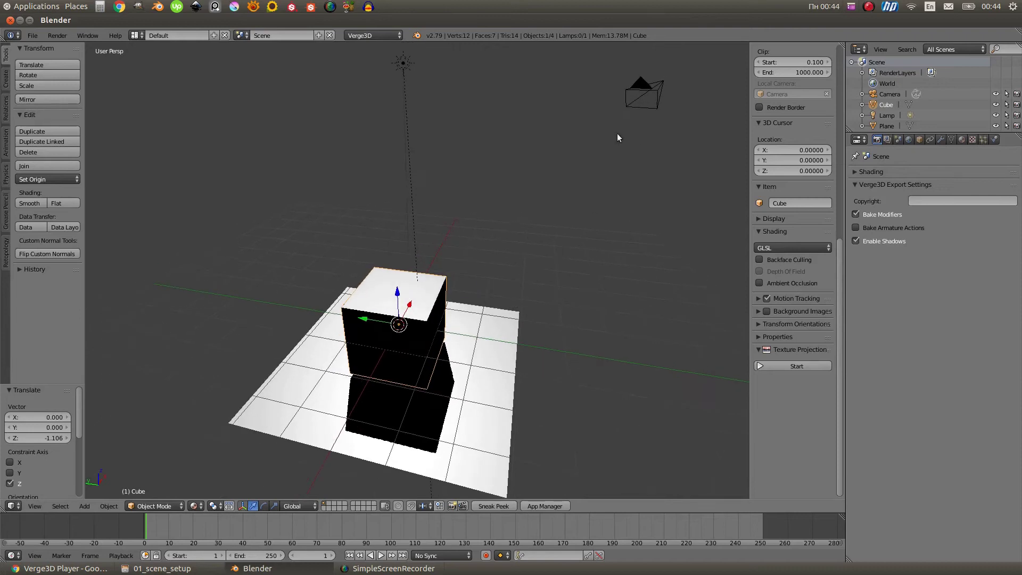
pyautogui.moveTo(618, 133); pyautogui.dragTo(596, 175, button='middle')
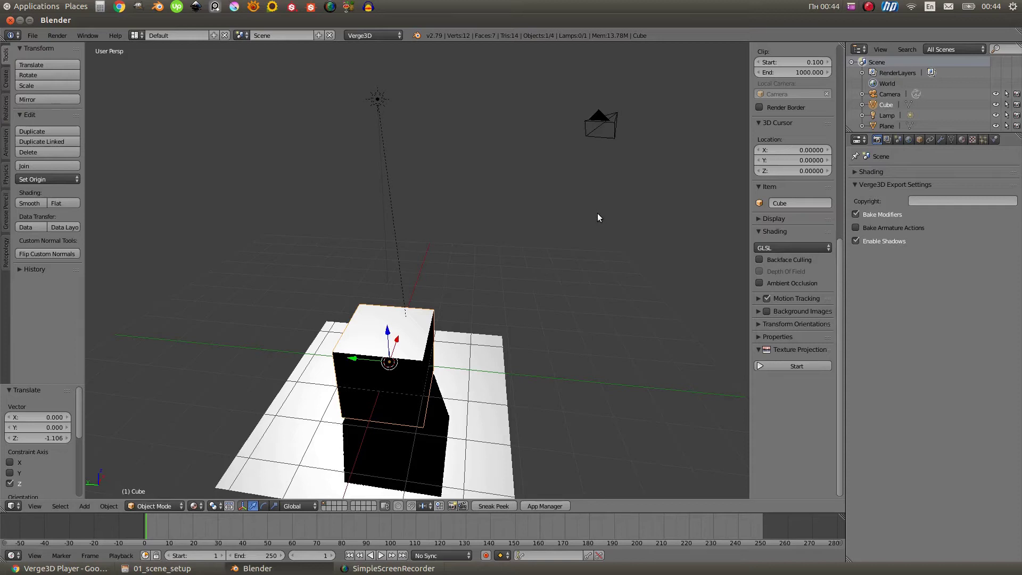
pyautogui.rightClick(599, 126)
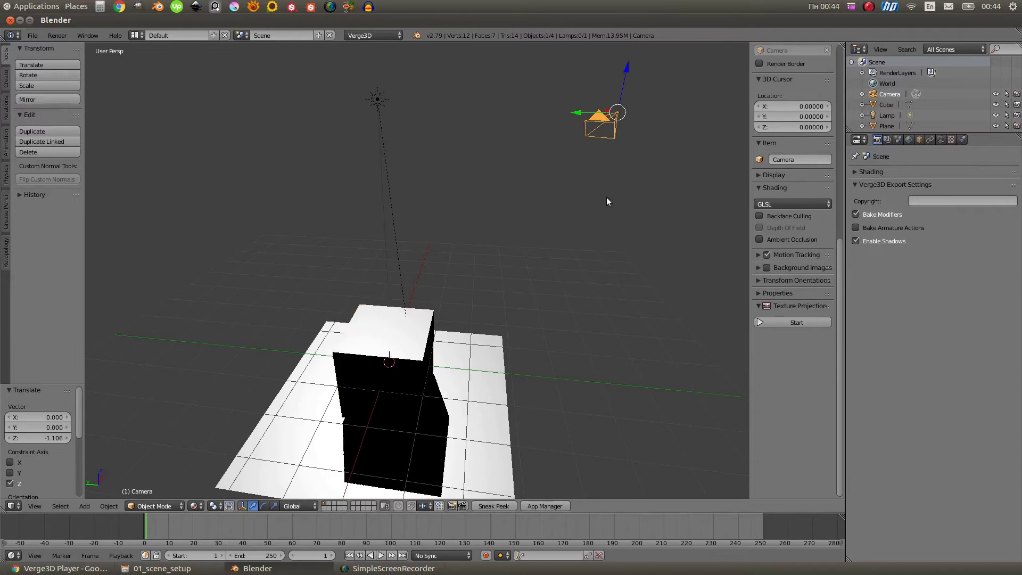
pyautogui.moveTo(606, 197)
pyautogui.mouseDown(button='middle')
pyautogui.moveTo(614, 193)
pyautogui.moveTo(609, 213)
pyautogui.moveTo(611, 201)
pyautogui.mouseUp(button='middle')
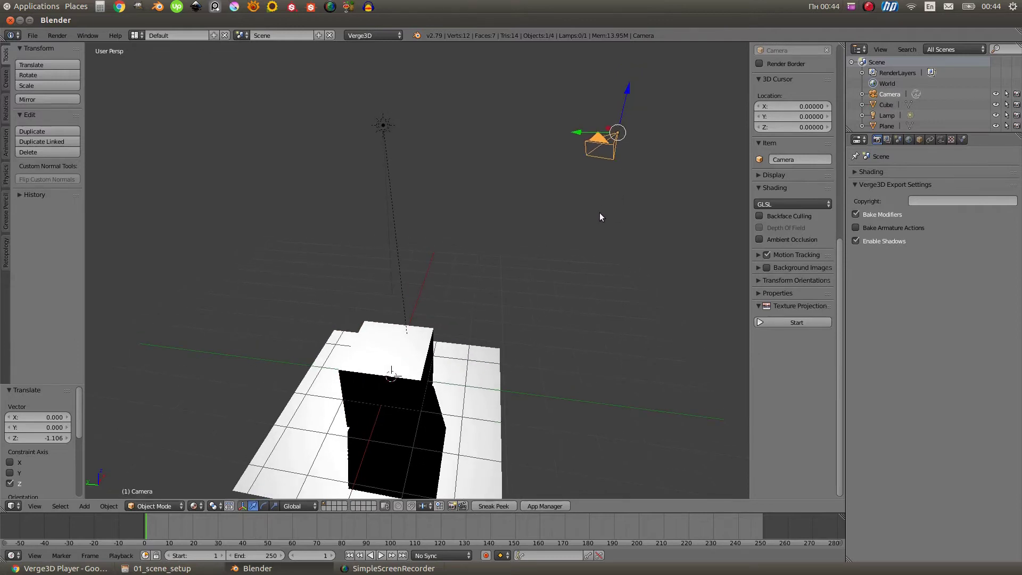
pyautogui.press('ctrl+KP_0')
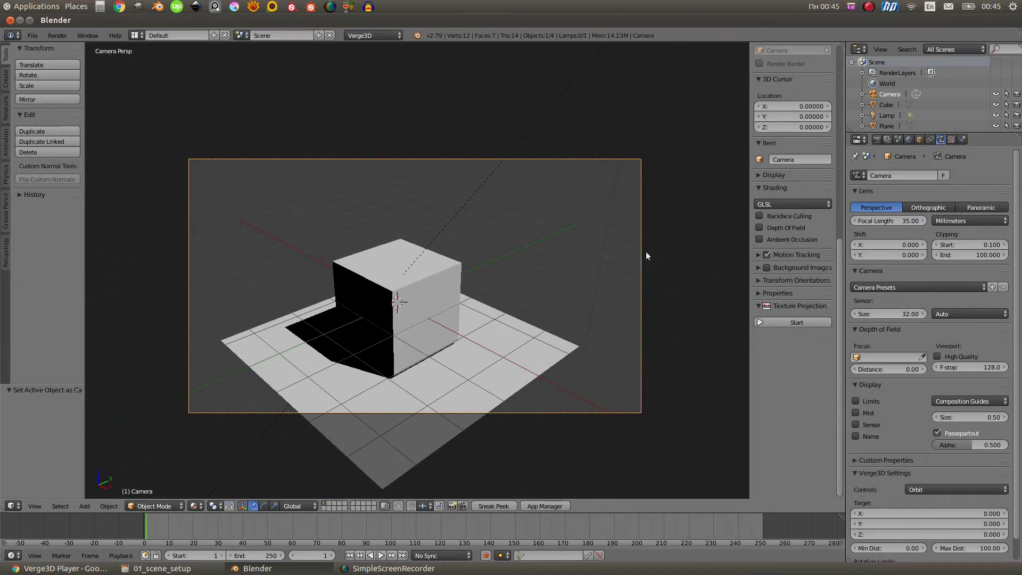
pyautogui.scroll(-2, 1021, 204)
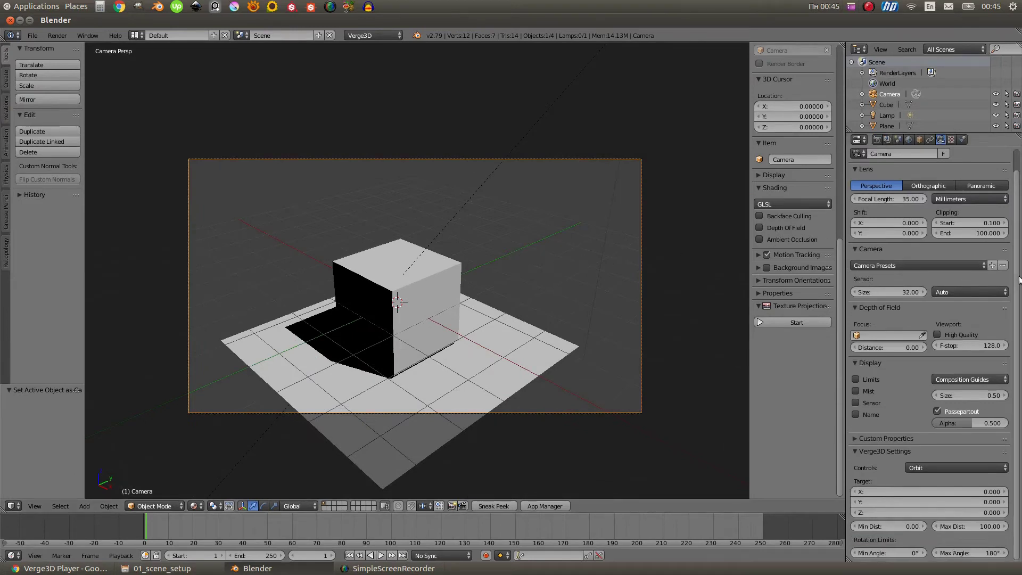
pyautogui.keyDown('shift'); pyautogui.moveTo(567, 292); pyautogui.dragTo(579, 289, button='middle'); pyautogui.keyUp('shift')
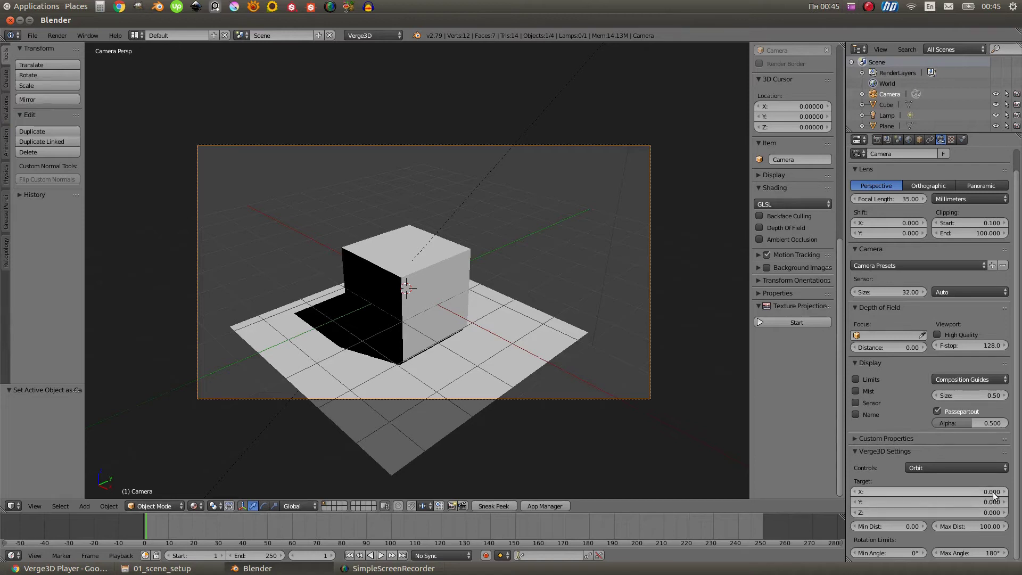
# Test the camera's Orbit controls in a new Sneak Peek preview by rotating and zooming, and return to Blender
pyautogui.click(488, 506)
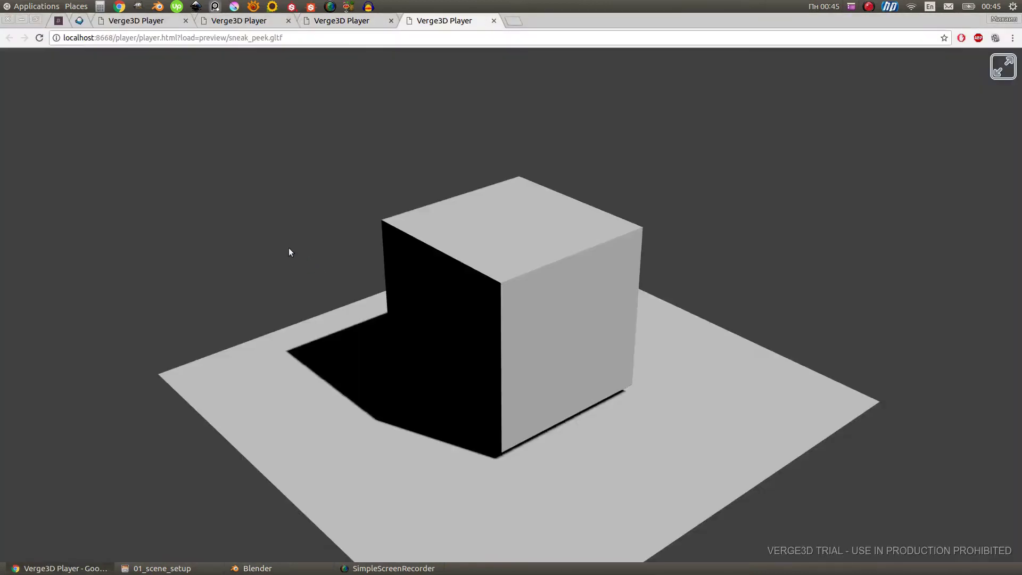
pyautogui.moveTo(251, 215); pyautogui.dragTo(504, 218)
pyautogui.scroll(-5, 512, 229)
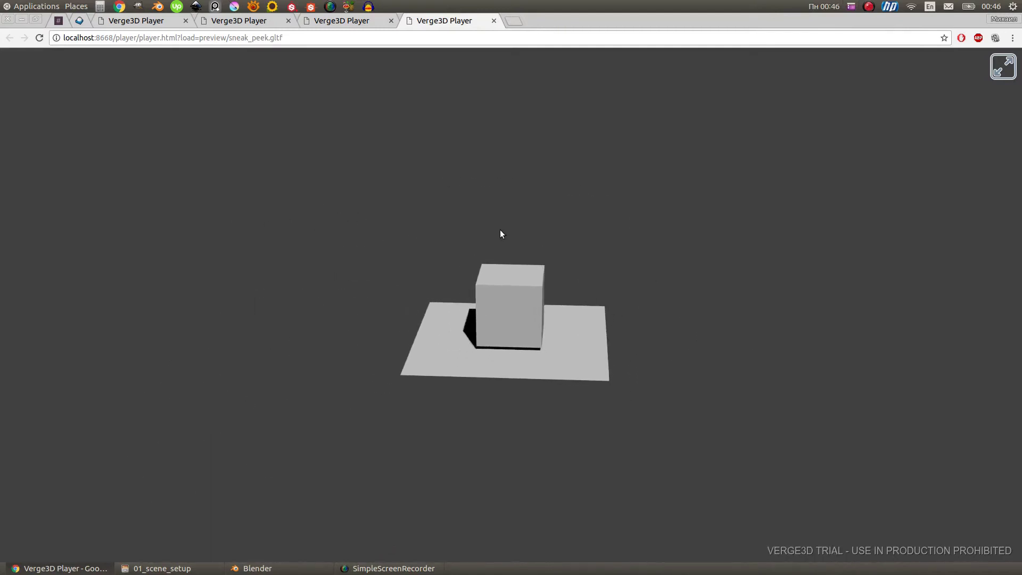
pyautogui.scroll(7, 500, 229)
pyautogui.scroll(-3, 500, 237)
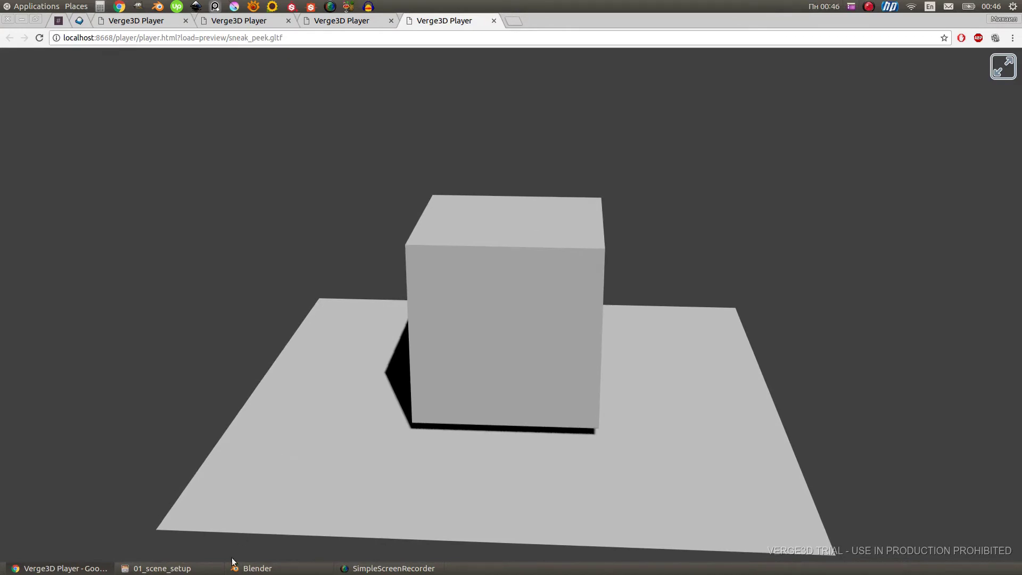
pyautogui.click(255, 568)
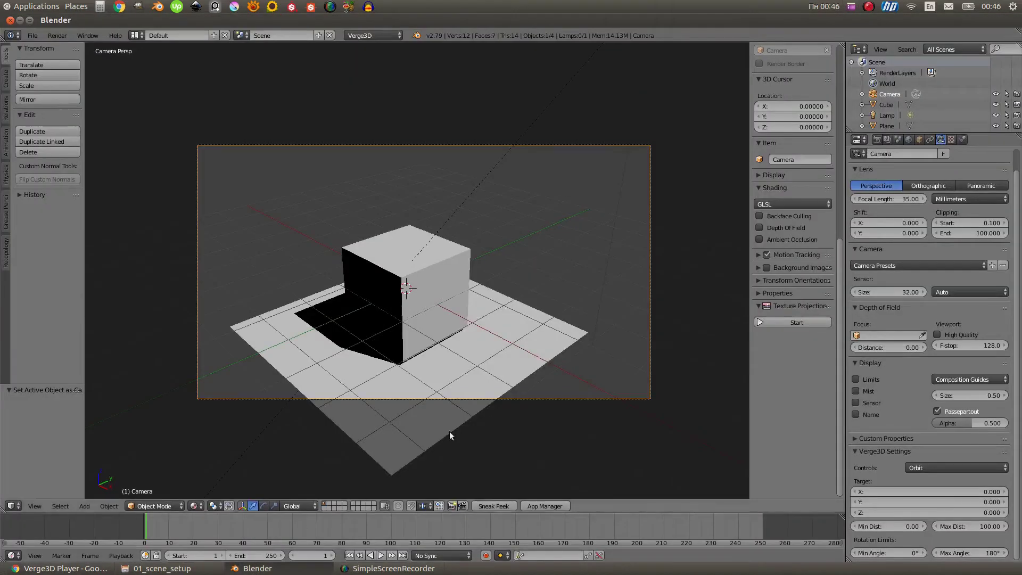
# Set the camera's Verge3D controls to Flying, test rotating and zooming in a new Sneak Peek preview, and return to Blender
pyautogui.click(922, 468)
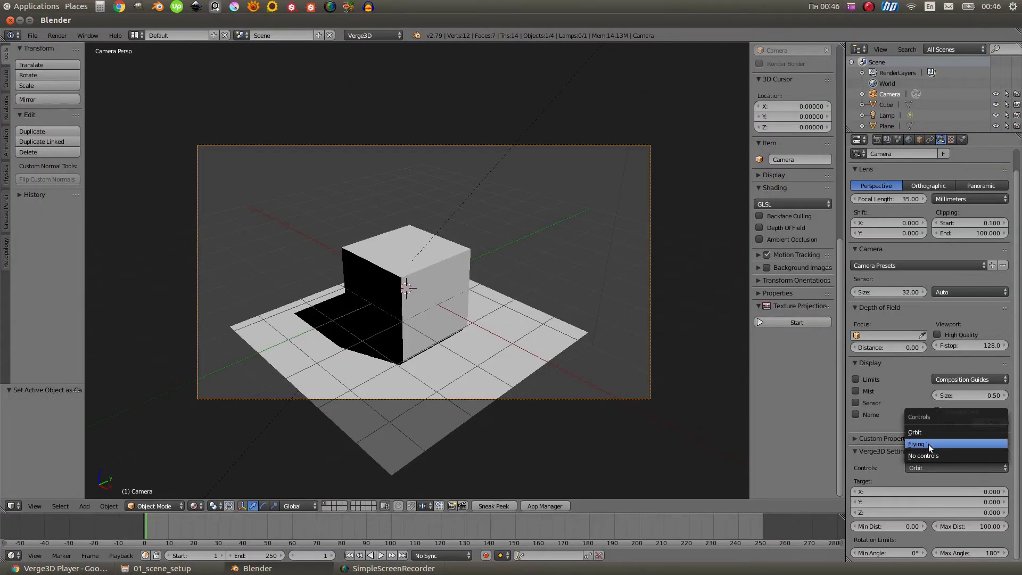
pyautogui.click(931, 443)
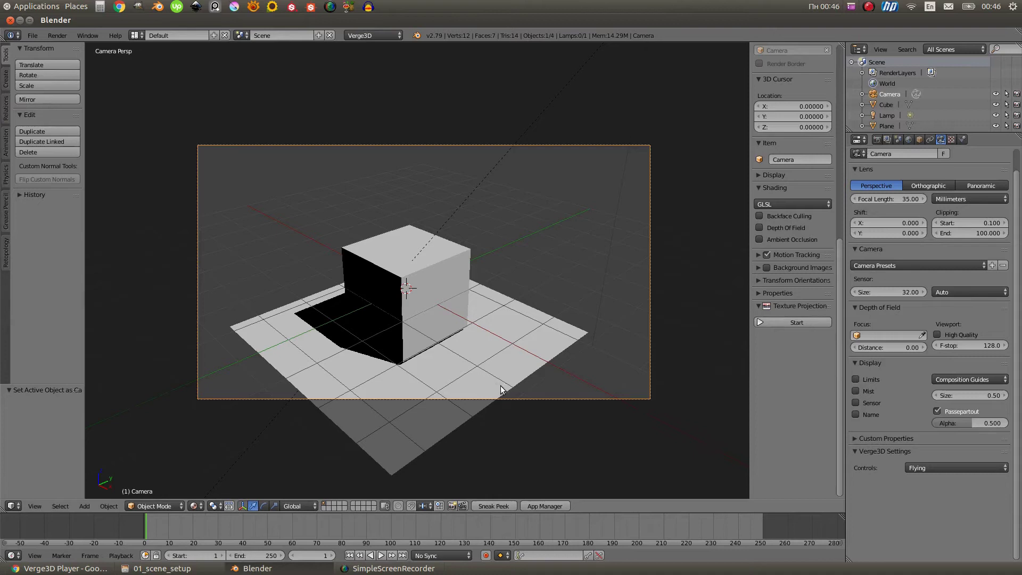
pyautogui.click(493, 506)
pyautogui.moveTo(543, 349); pyautogui.dragTo(538, 288)
pyautogui.scroll(-5, 535, 282)
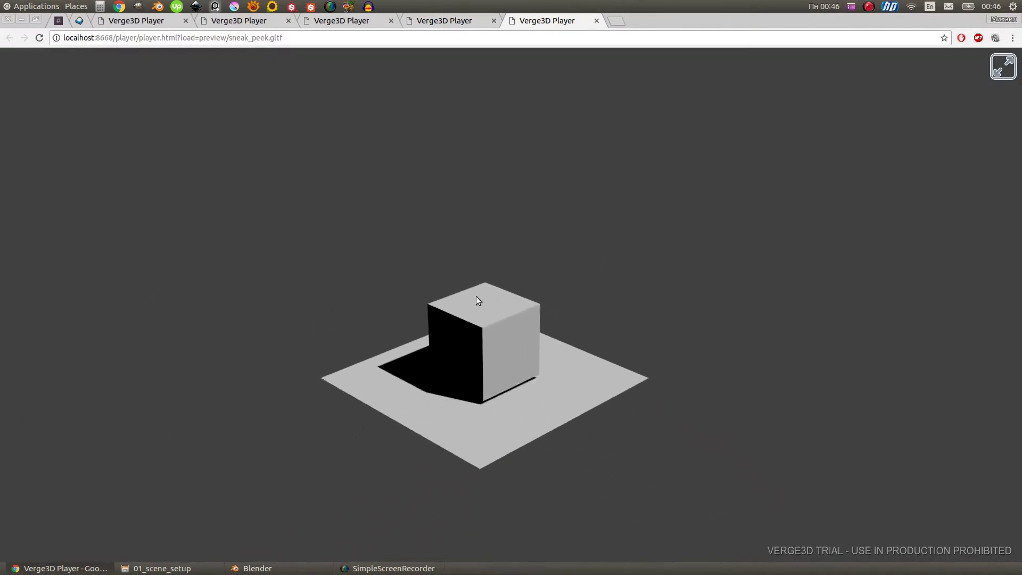
pyautogui.scroll(10, 457, 312)
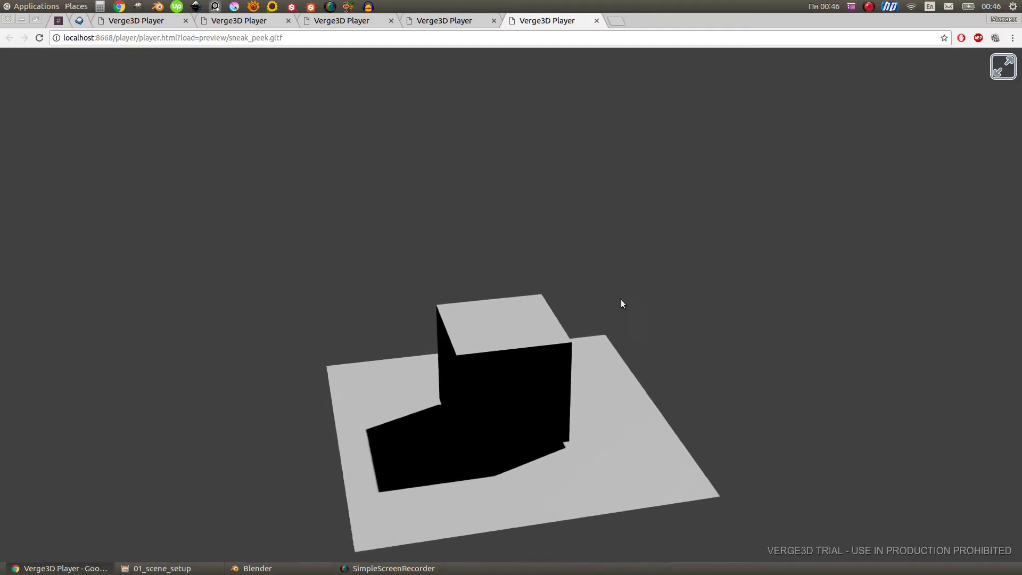
pyautogui.scroll(-3, 381, 232)
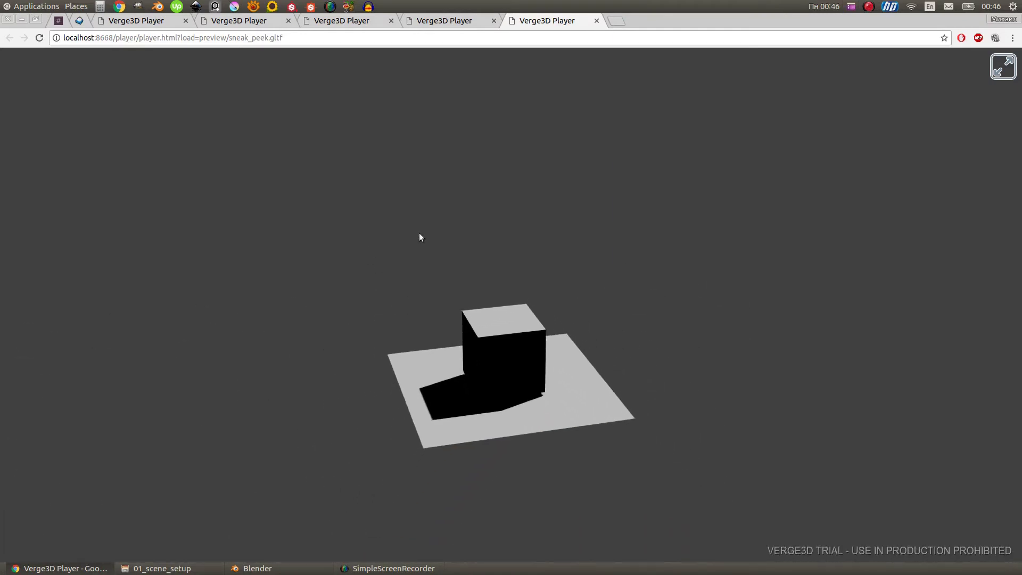
pyautogui.hotkey('alt', 'Tab')
# Set the camera's Verge3D controls to No controls
pyautogui.click(921, 470)
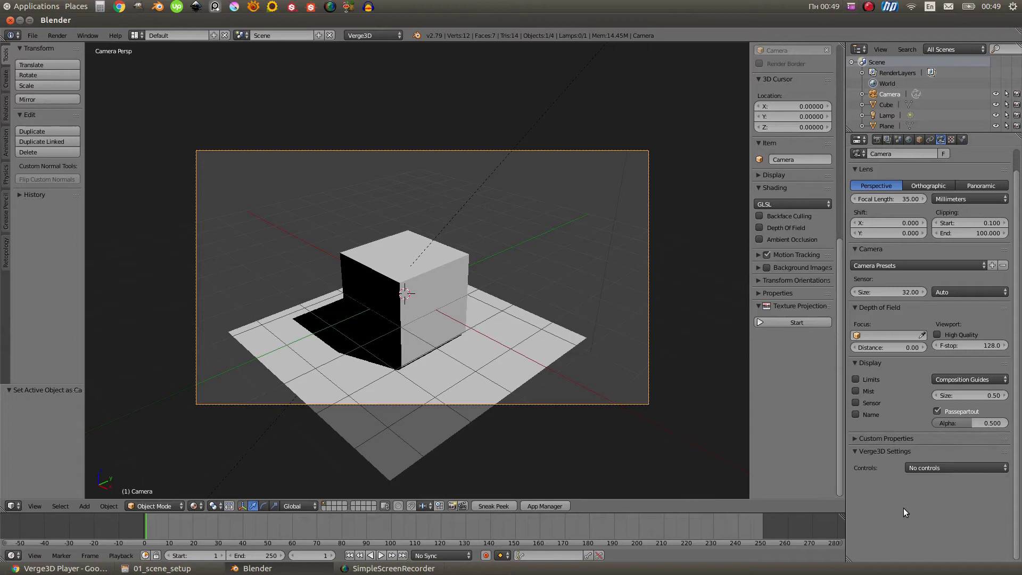
# Check the camera's No controls setting in a new Sneak Peek preview, close an older preview, and return to Blender
pyautogui.click(492, 507)
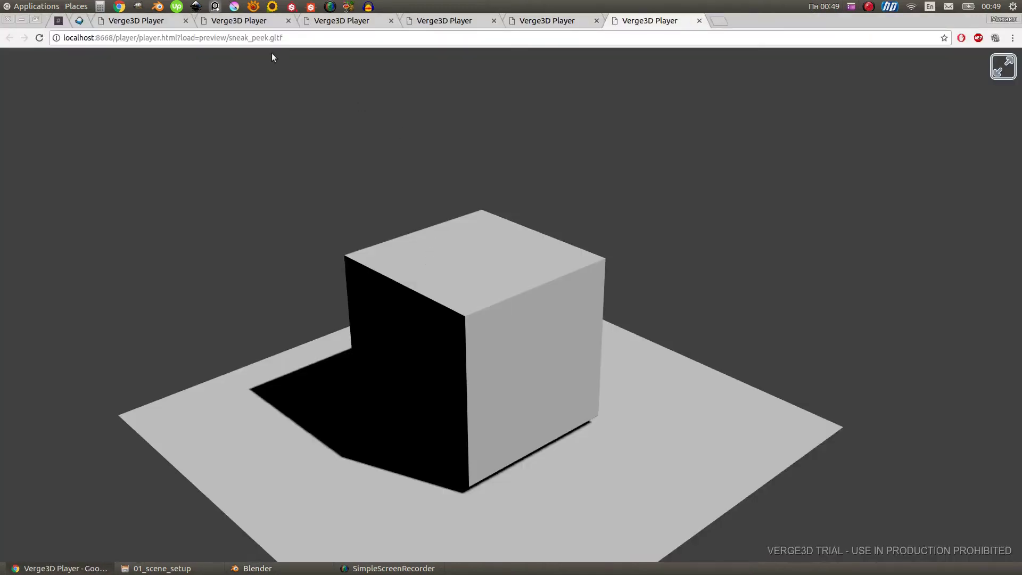
pyautogui.click(186, 20)
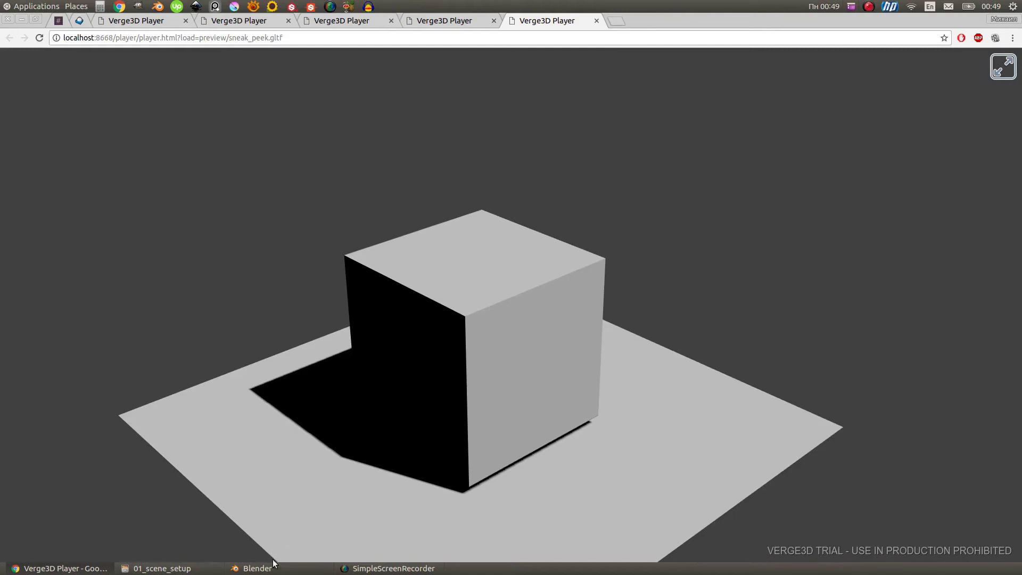
pyautogui.click(287, 569)
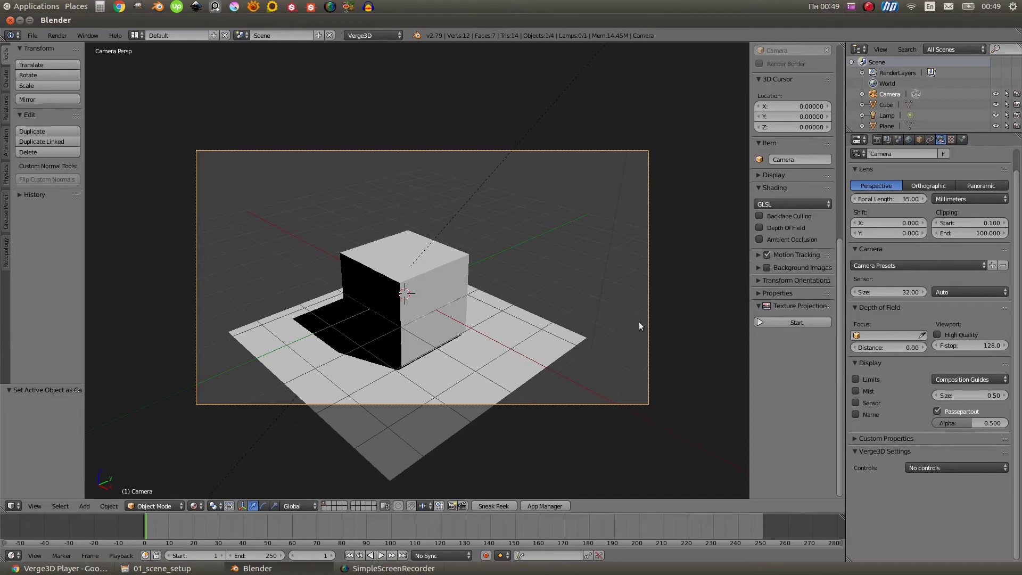
# Leave the camera view, select the sun lamp, and switch the viewport to perspective projection
pyautogui.moveTo(648, 312); pyautogui.dragTo(581, 266, button='middle')
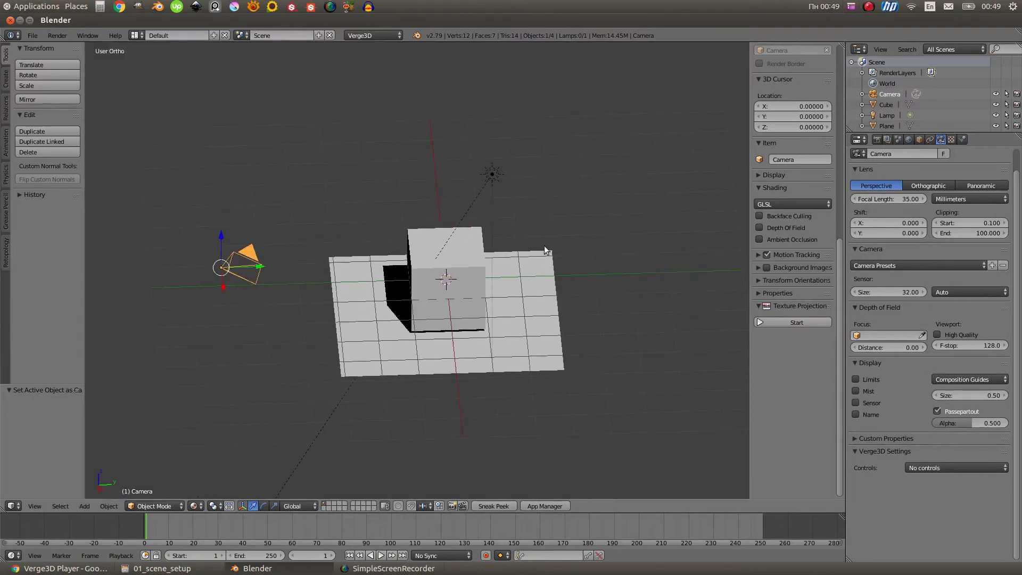
pyautogui.rightClick(493, 175)
pyautogui.press('KP_5')
pyautogui.moveTo(493, 176); pyautogui.dragTo(632, 251, button='middle')
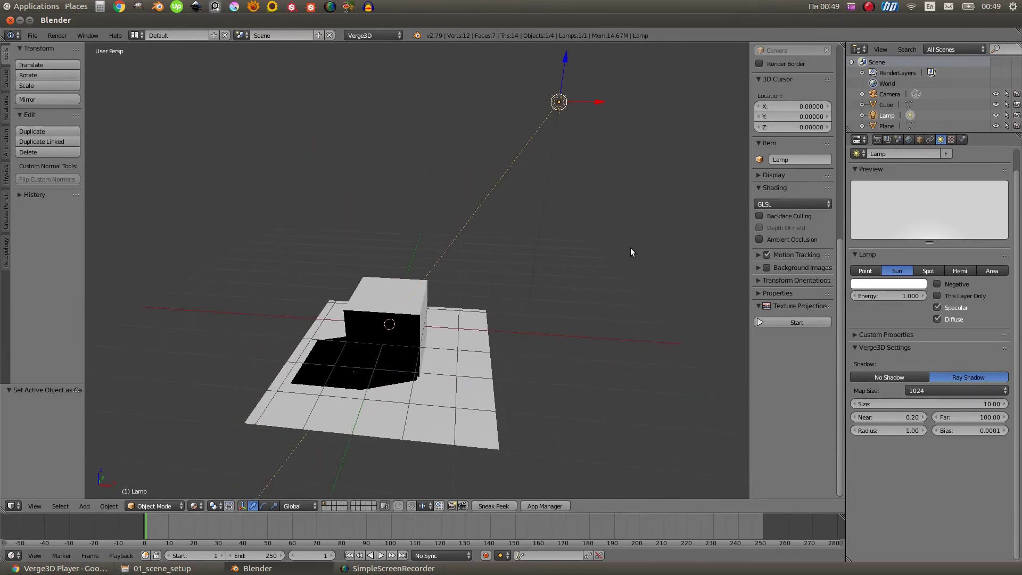
# Try the Point, Spot and Hemi types on the lamp, return it to Sun, and view the shadow map size choices
pyautogui.click(868, 270)
pyautogui.click(899, 271)
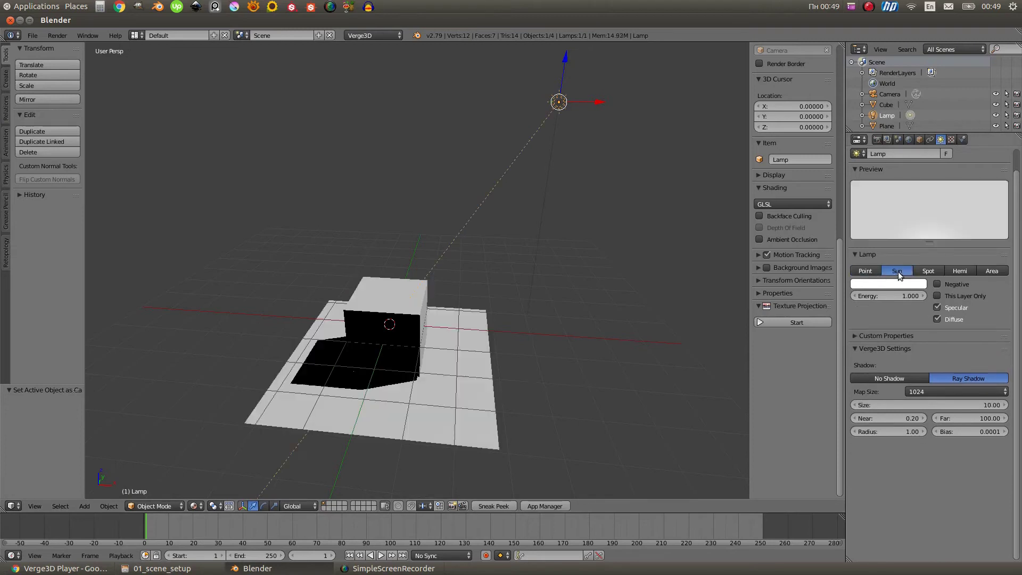
pyautogui.click(940, 272)
pyautogui.click(960, 271)
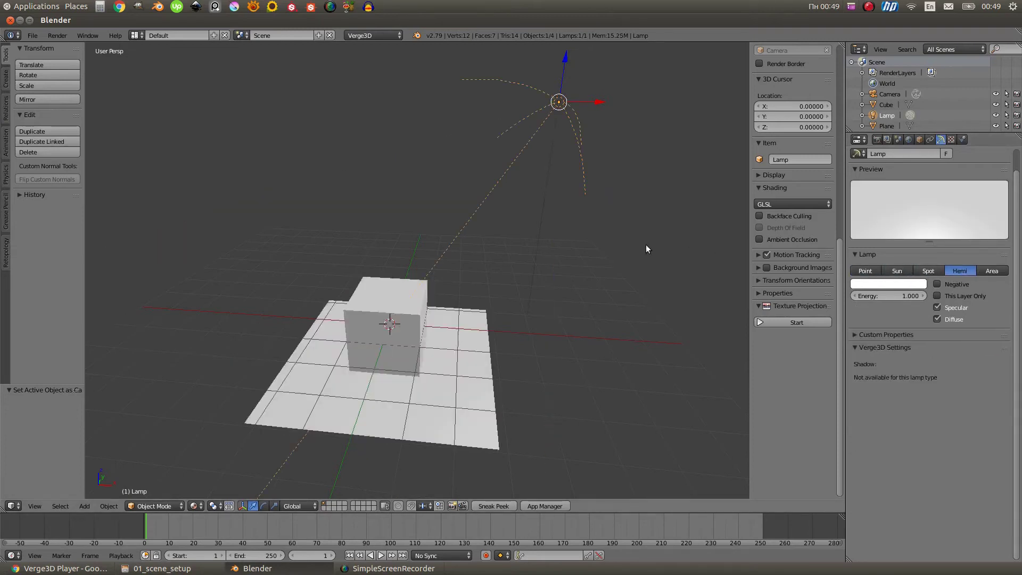
pyautogui.click(897, 271)
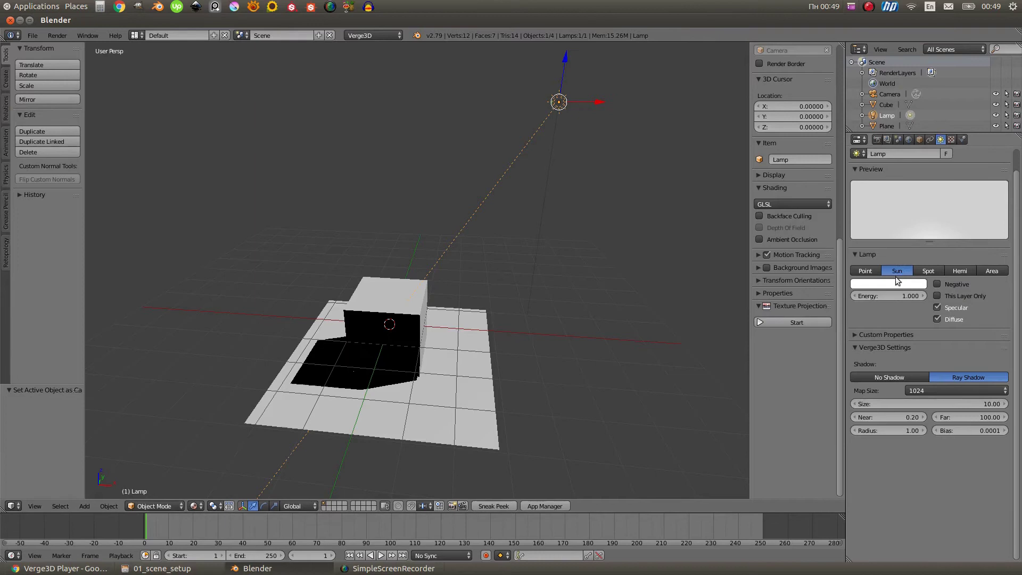
pyautogui.moveTo(713, 331); pyautogui.dragTo(733, 323, button='middle')
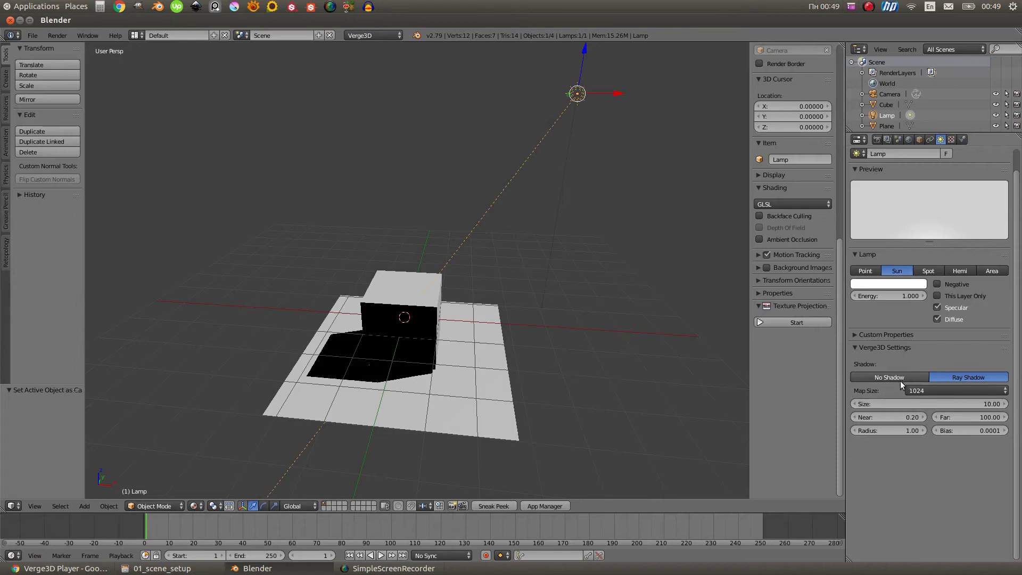
pyautogui.click(949, 391)
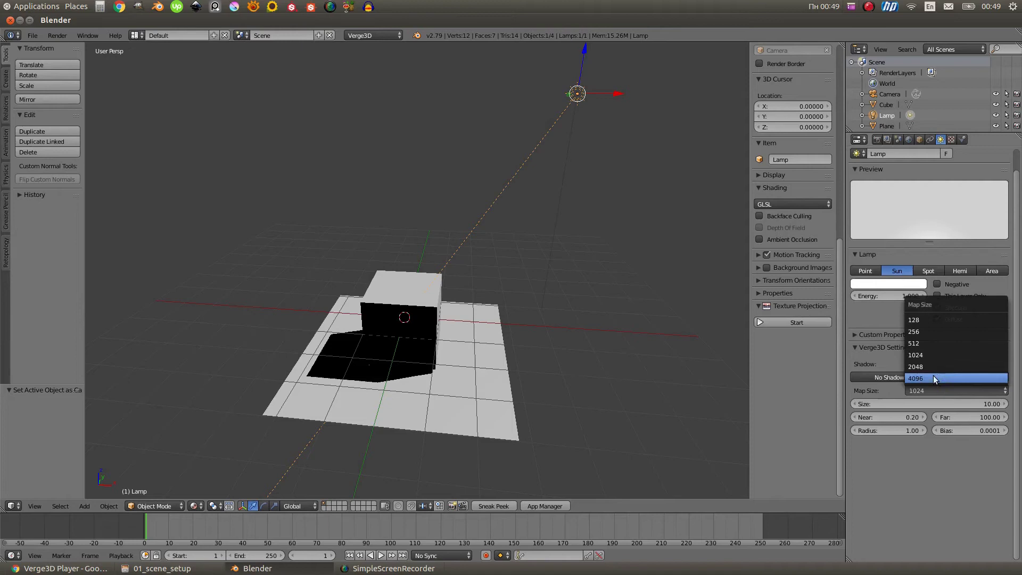
pyautogui.click(926, 390)
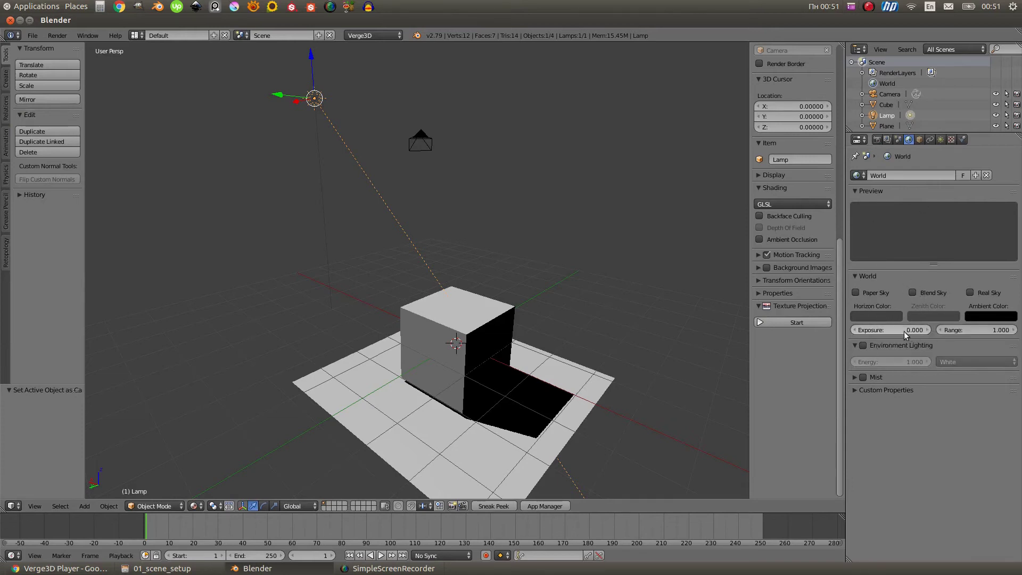
# Set the world's horizon color to red (R 0.581, G 0.056, B 0.060), check it in a Sneak Peek preview, and return to Blender
pyautogui.click(873, 316)
pyautogui.click(877, 317)
pyautogui.moveTo(943, 231); pyautogui.dragTo(896, 239)
pyautogui.moveTo(944, 186); pyautogui.dragTo(943, 179)
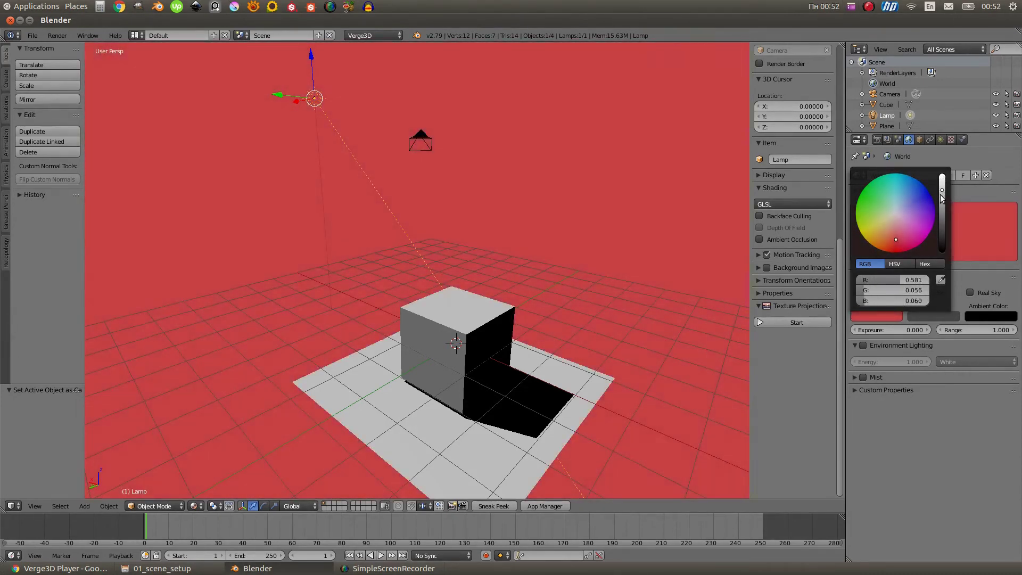
pyautogui.click(492, 505)
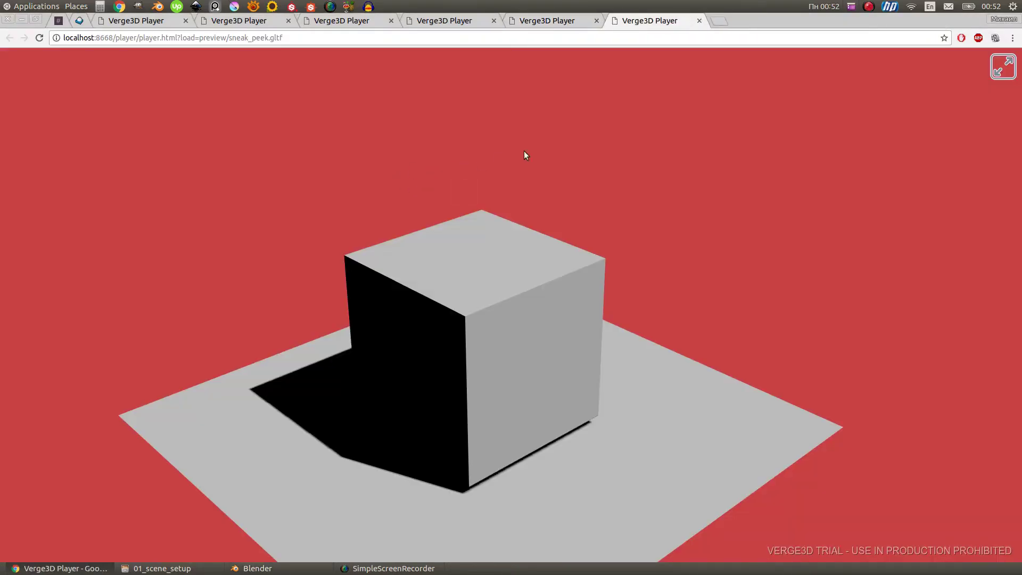
pyautogui.click(253, 568)
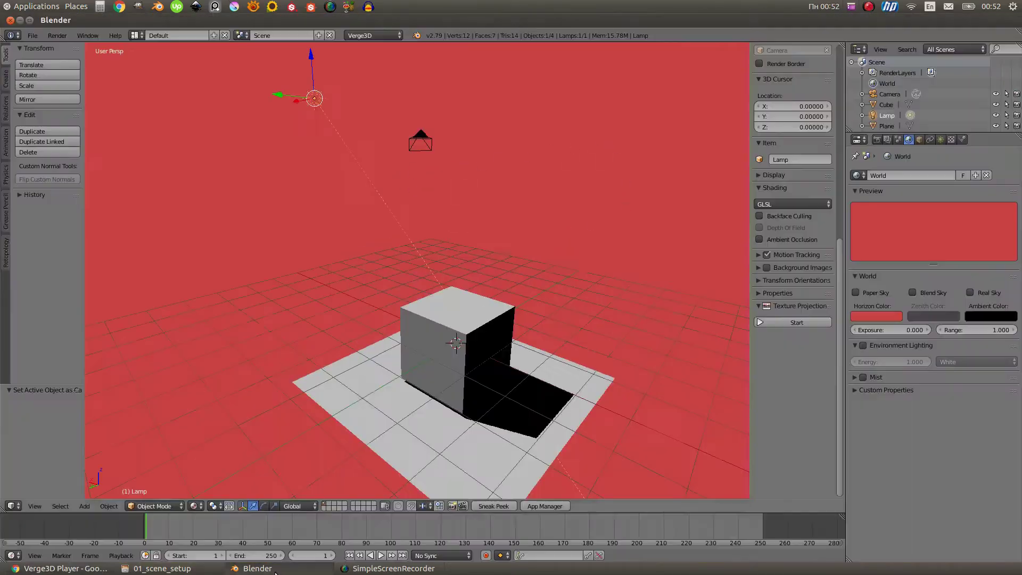
# Select the camera and set its Verge3D controls to Orbit
pyautogui.rightClick(432, 145)
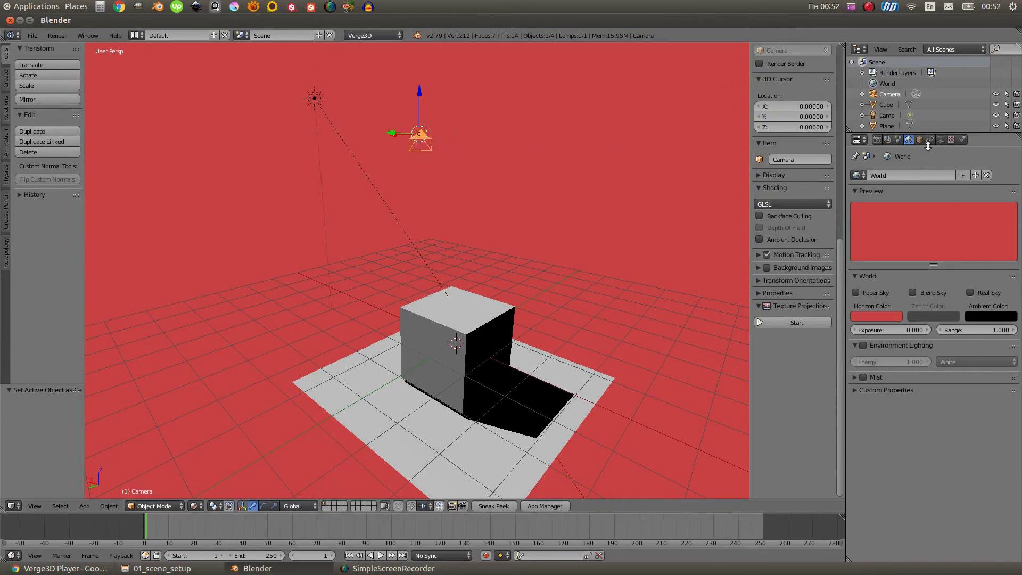
pyautogui.click(940, 141)
pyautogui.click(926, 467)
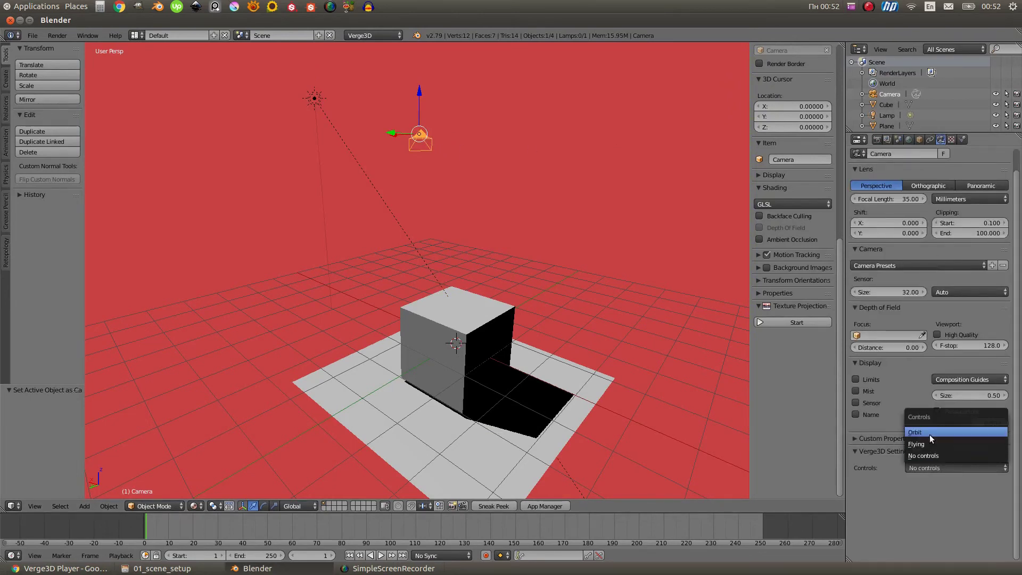
pyautogui.click(929, 435)
# Enable the world's Environment Lighting, select the cube, and set the lighting energy to 0.300
pyautogui.click(909, 140)
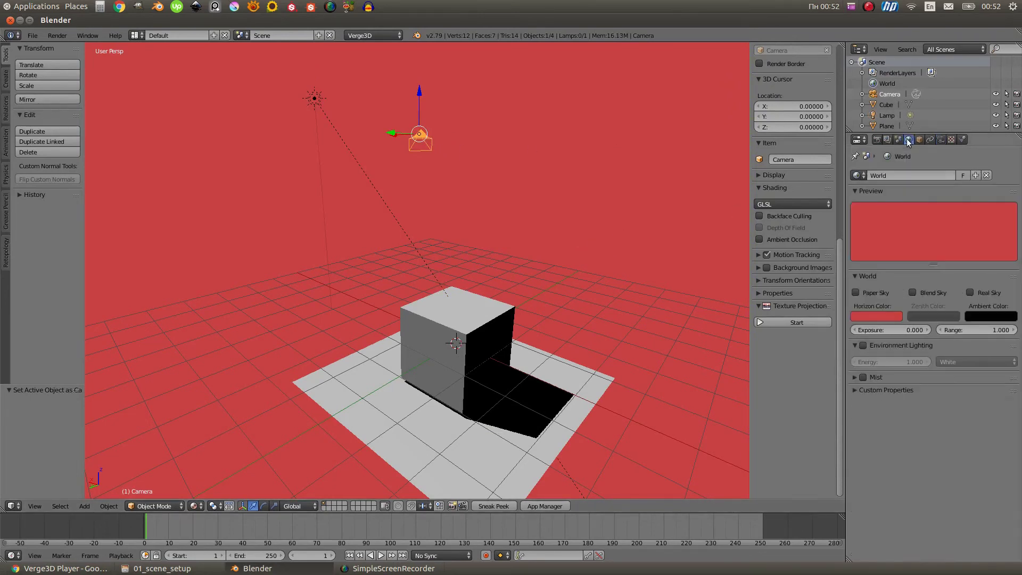
pyautogui.click(864, 345)
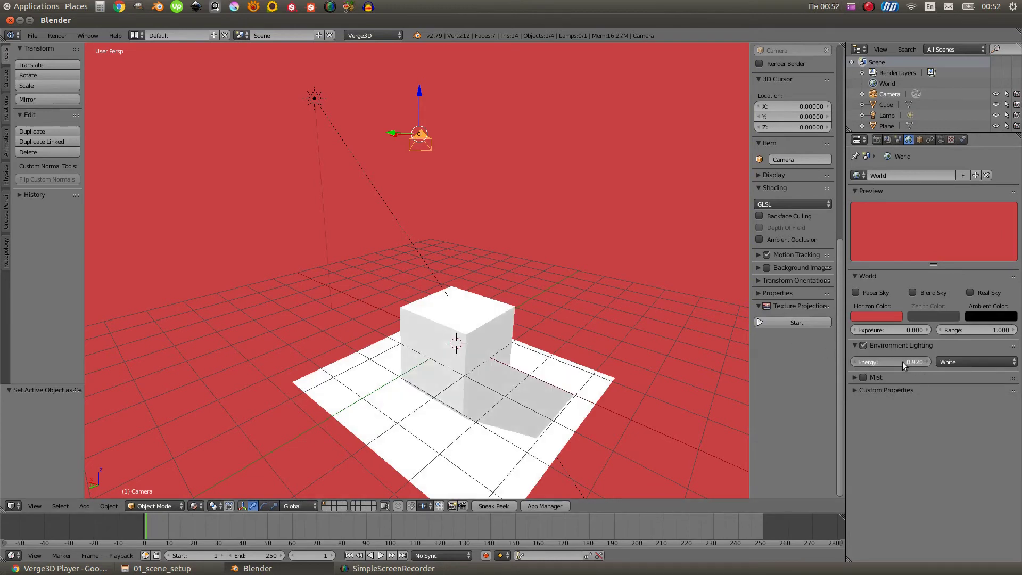
pyautogui.moveTo(903, 362); pyautogui.dragTo(863, 363)
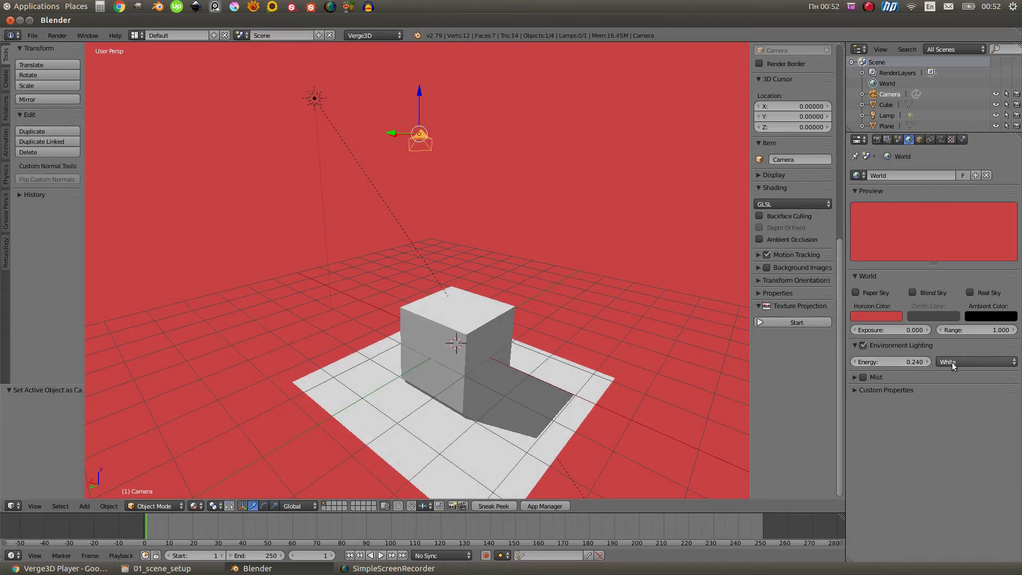
pyautogui.moveTo(575, 282); pyautogui.dragTo(497, 276, button='middle')
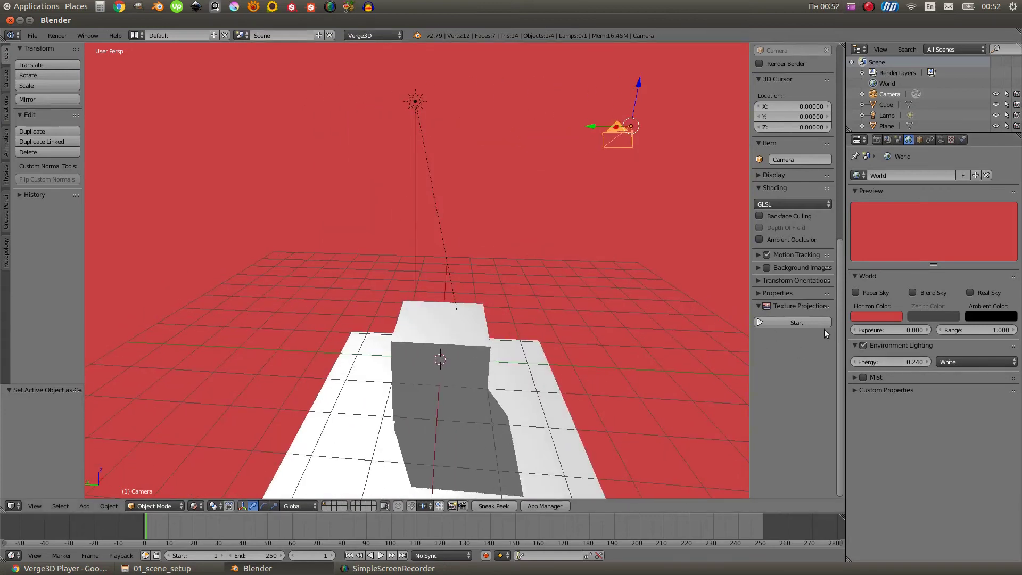
pyautogui.moveTo(857, 366); pyautogui.dragTo(857, 361)
pyautogui.moveTo(574, 327); pyautogui.dragTo(535, 302, button='middle')
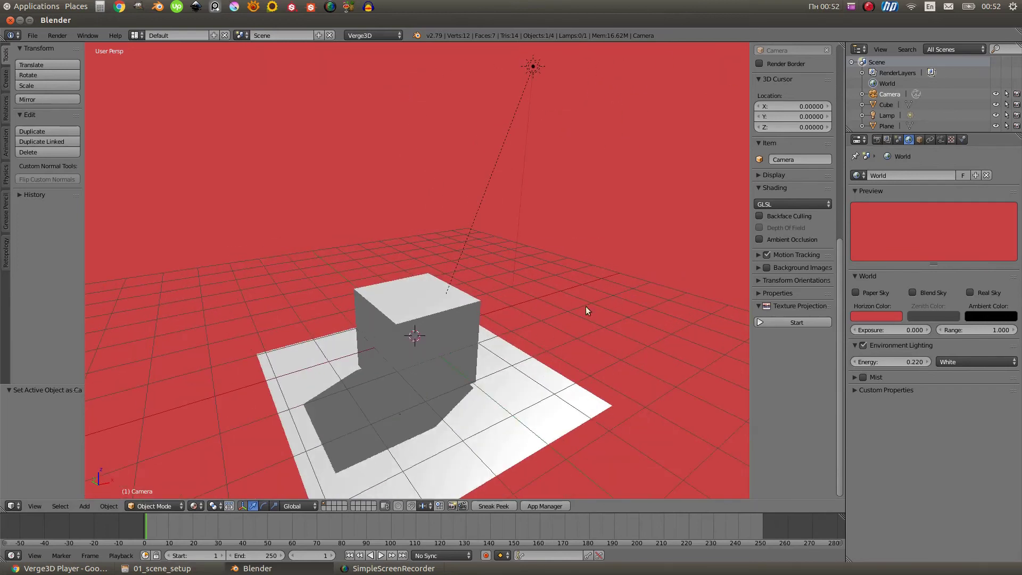
pyautogui.rightClick(533, 66)
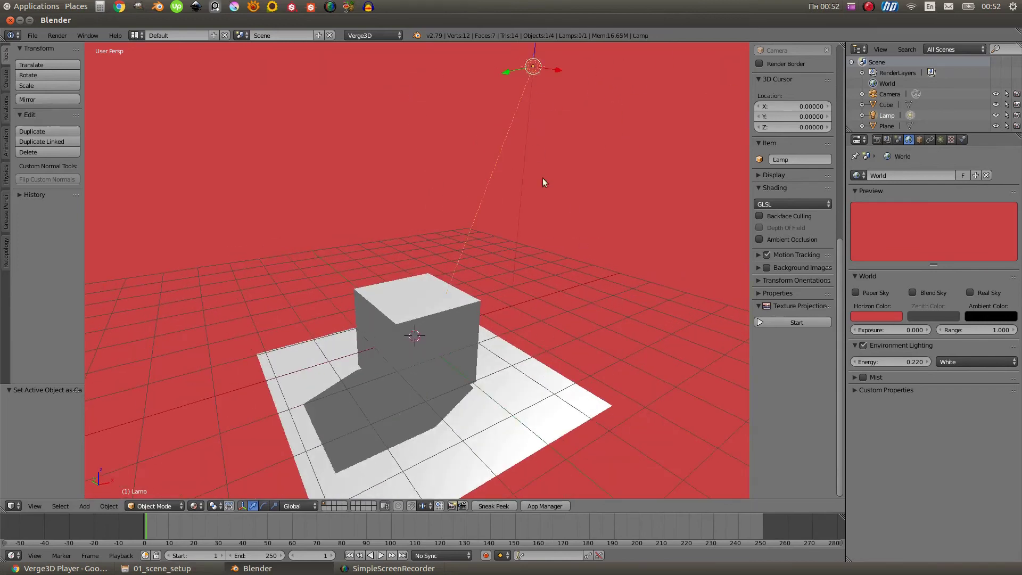
pyautogui.rightClick(460, 319)
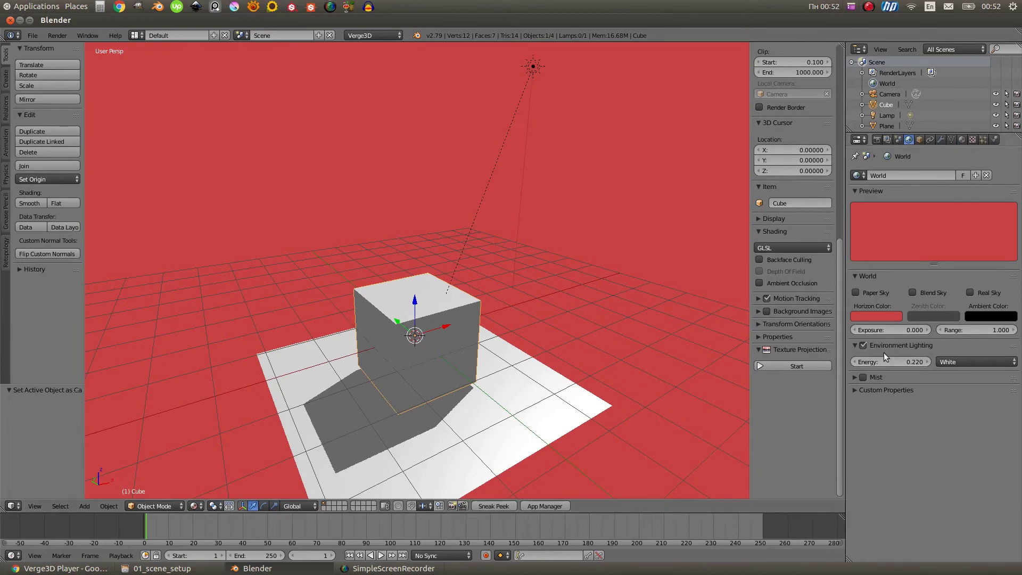
pyautogui.moveTo(895, 360); pyautogui.dragTo(905, 361)
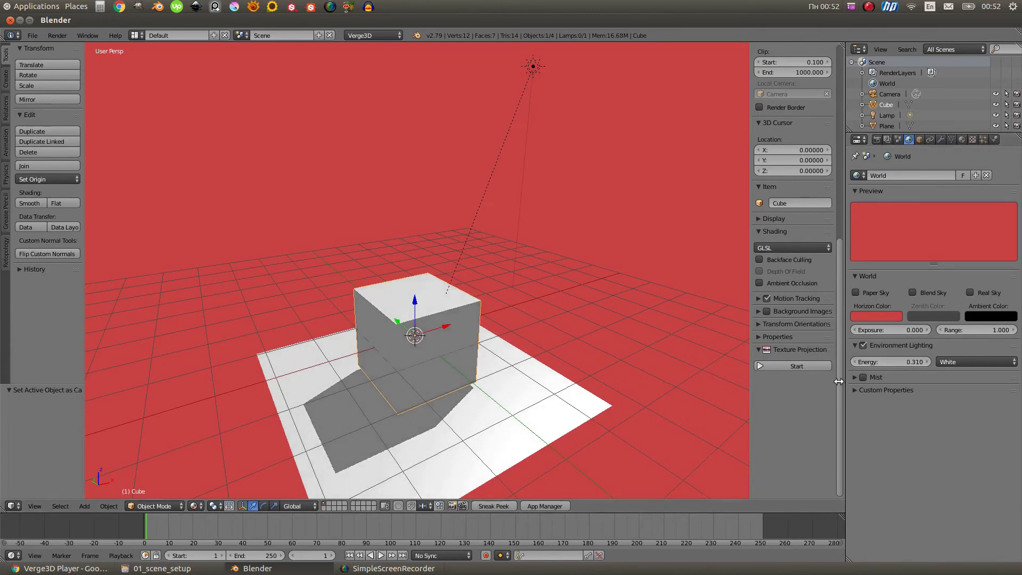
pyautogui.click(855, 363)
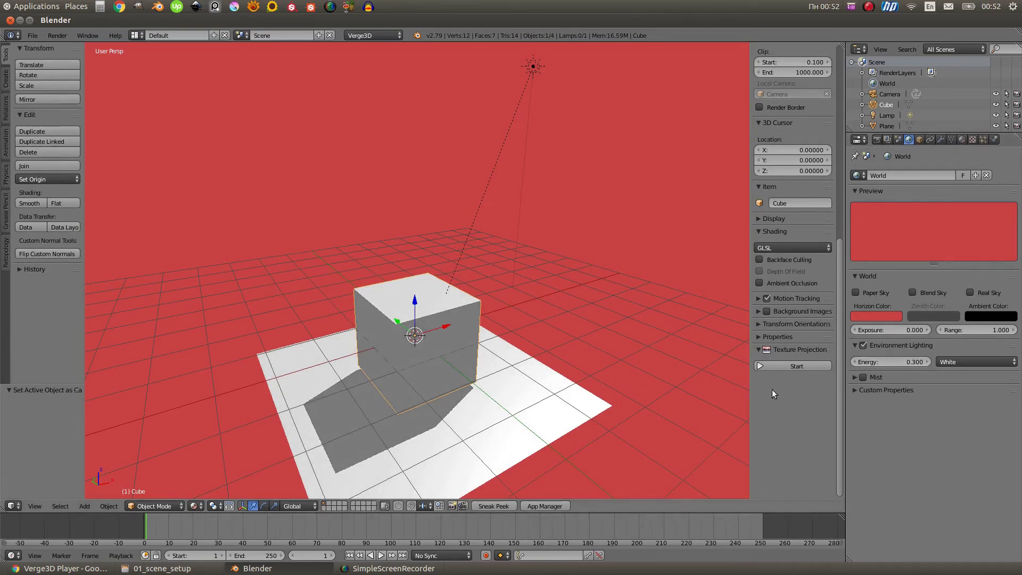
# Inspect the environment lighting in a new Sneak Peek preview by rotating around the cube, and return to Blender
pyautogui.click(495, 506)
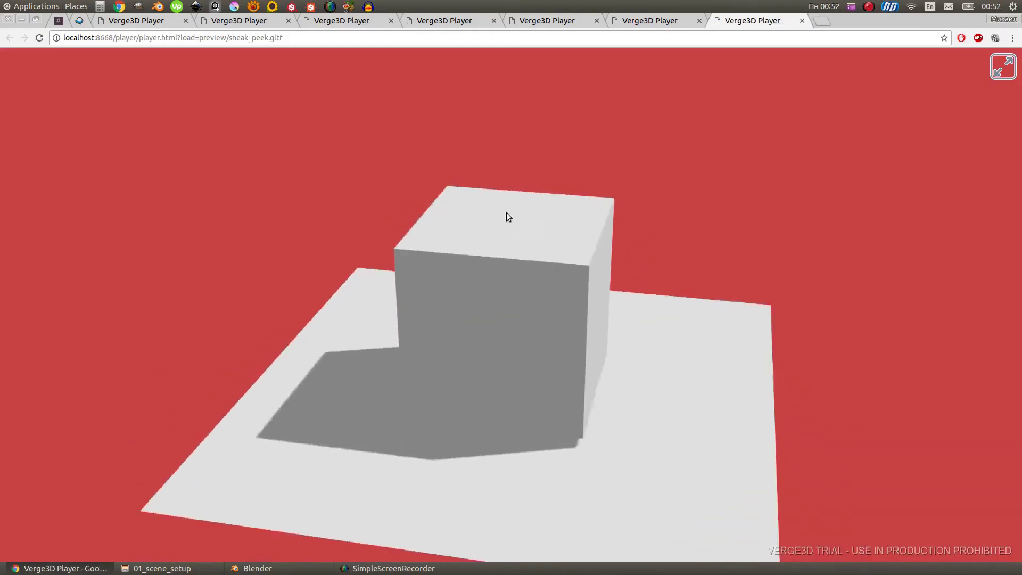
pyautogui.moveTo(506, 216); pyautogui.dragTo(312, 571)
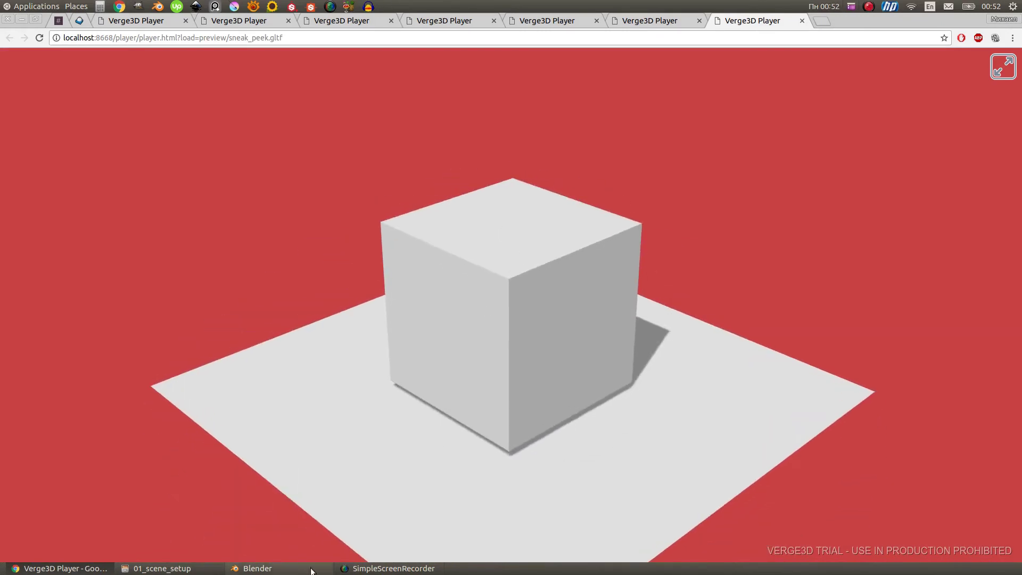
pyautogui.click(311, 571)
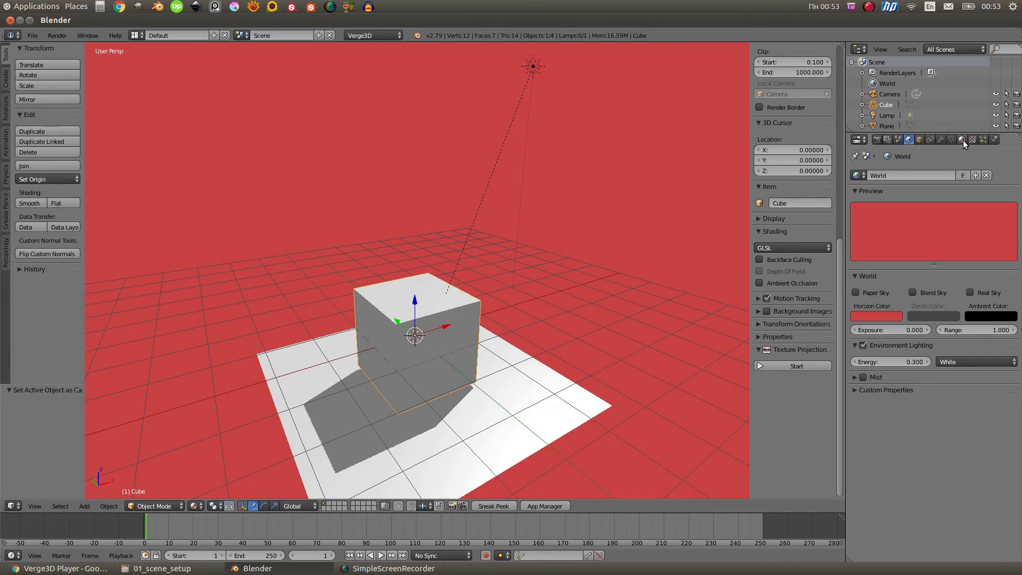
# Add a new Image or Movie texture to the world and load cubemap_00.png as its image
pyautogui.click(972, 139)
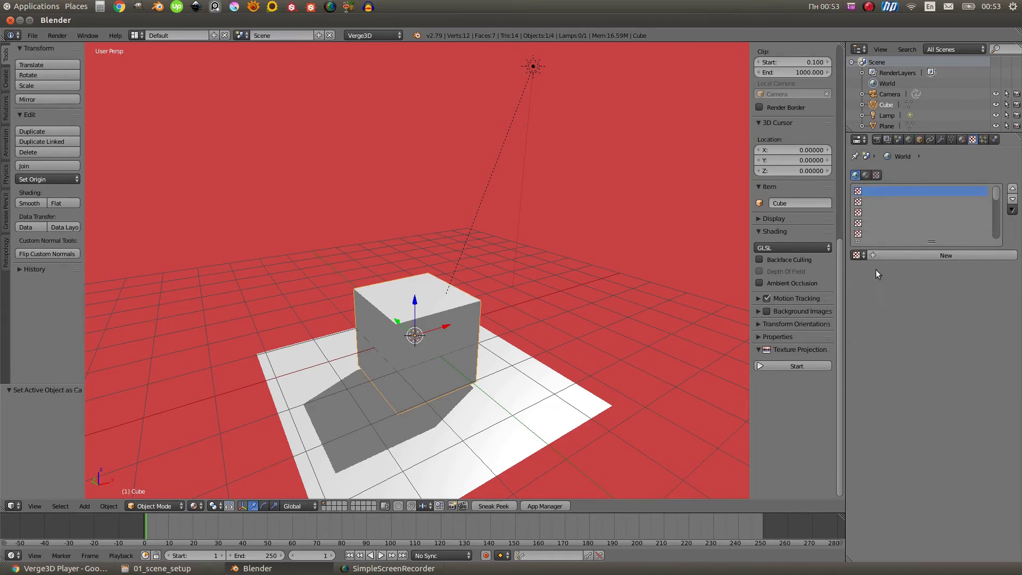
pyautogui.click(927, 254)
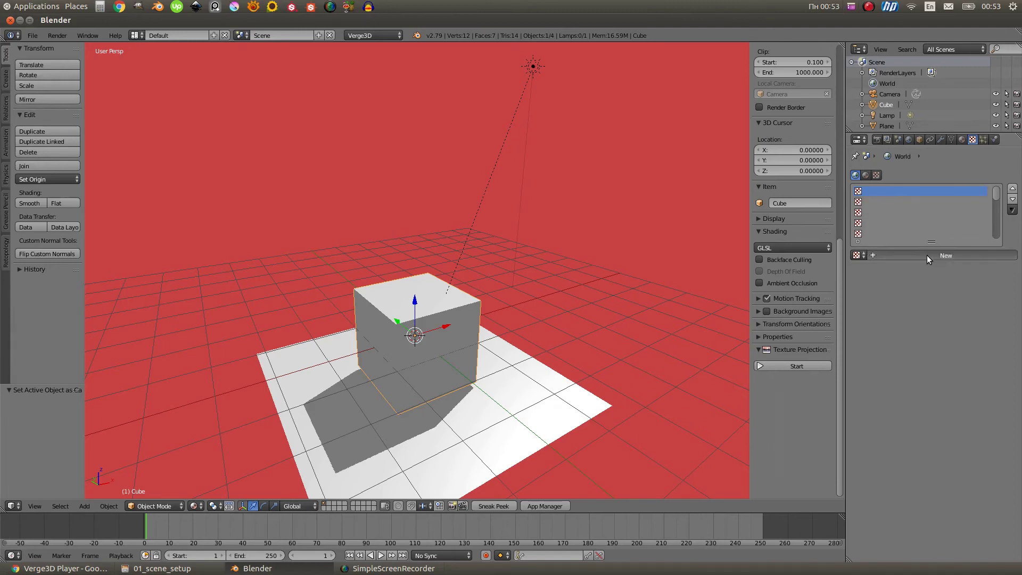
pyautogui.scroll(-1, 1019, 284)
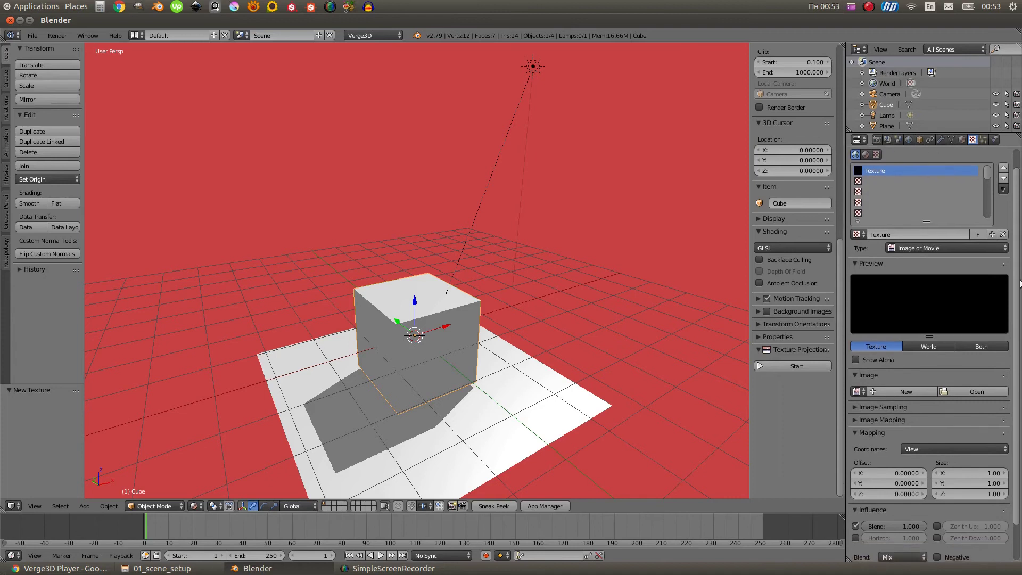
pyautogui.scroll(1, 1020, 284)
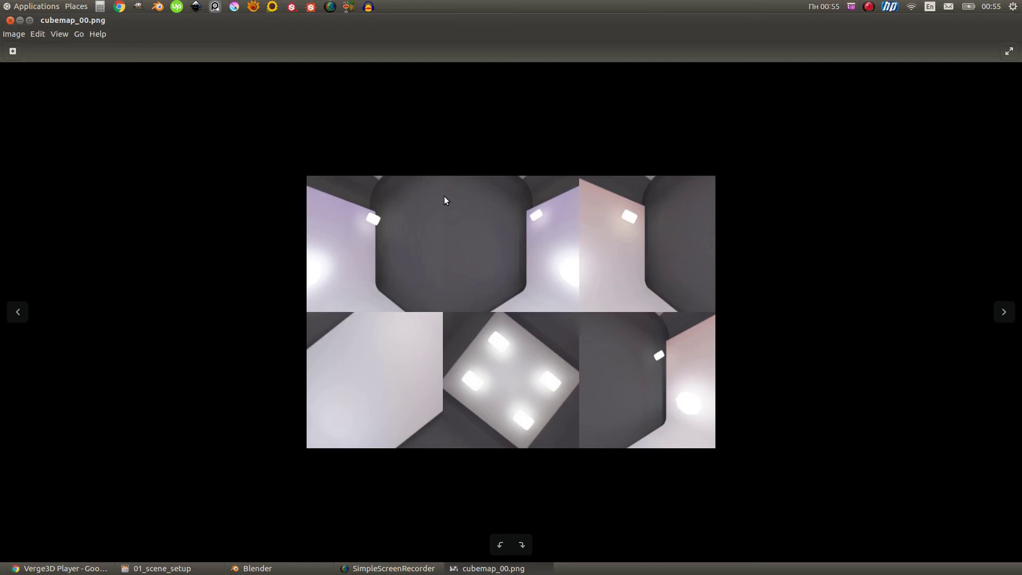
pyautogui.click(250, 568)
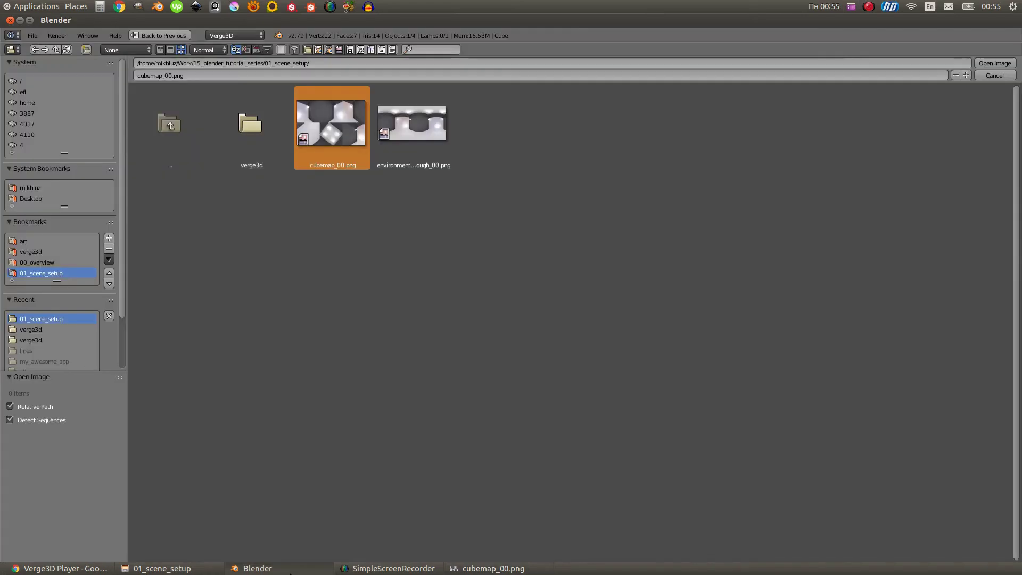
pyautogui.click(990, 63)
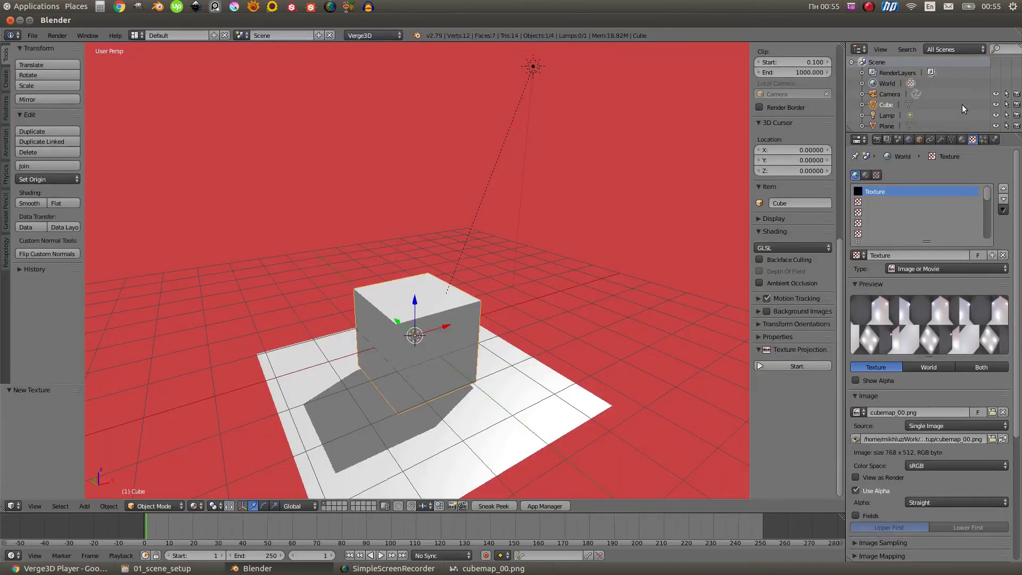
# Change the world texture to an Environment Map sourced from an image file, and enable its Horizon influence
pyautogui.click(935, 269)
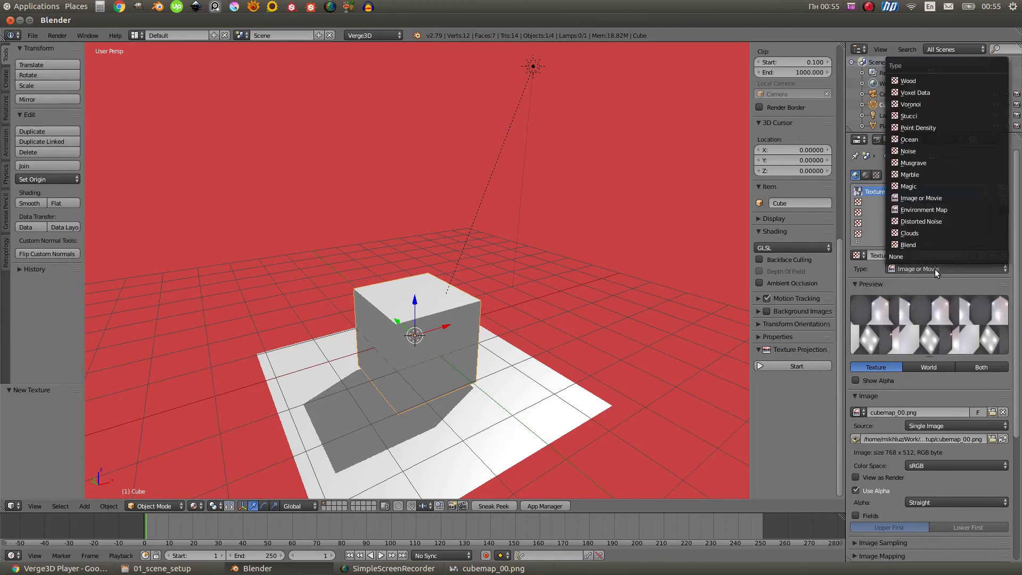
pyautogui.click(927, 210)
pyautogui.scroll(-2, 1011, 307)
pyautogui.scroll(-2, 1018, 308)
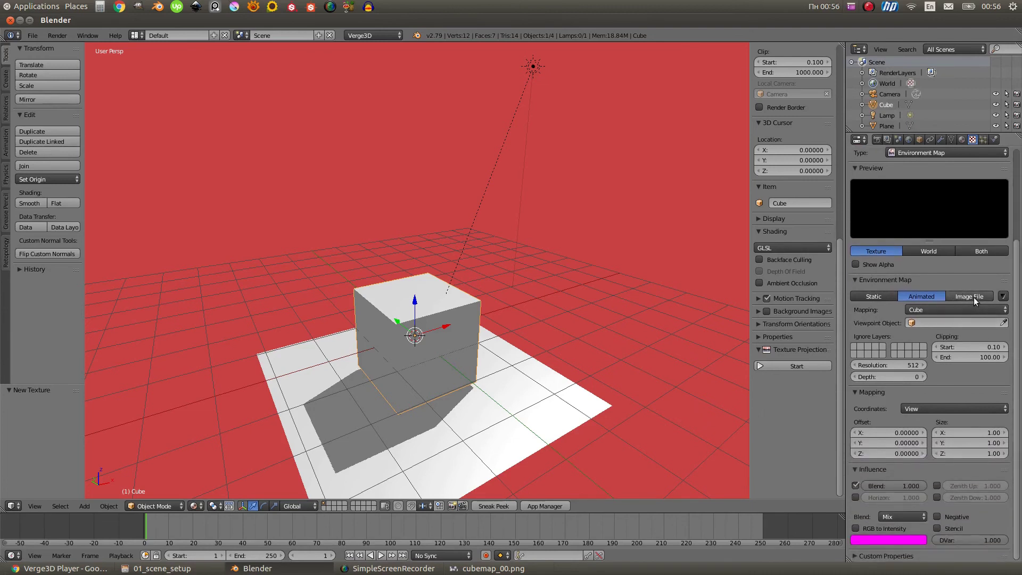
pyautogui.click(974, 296)
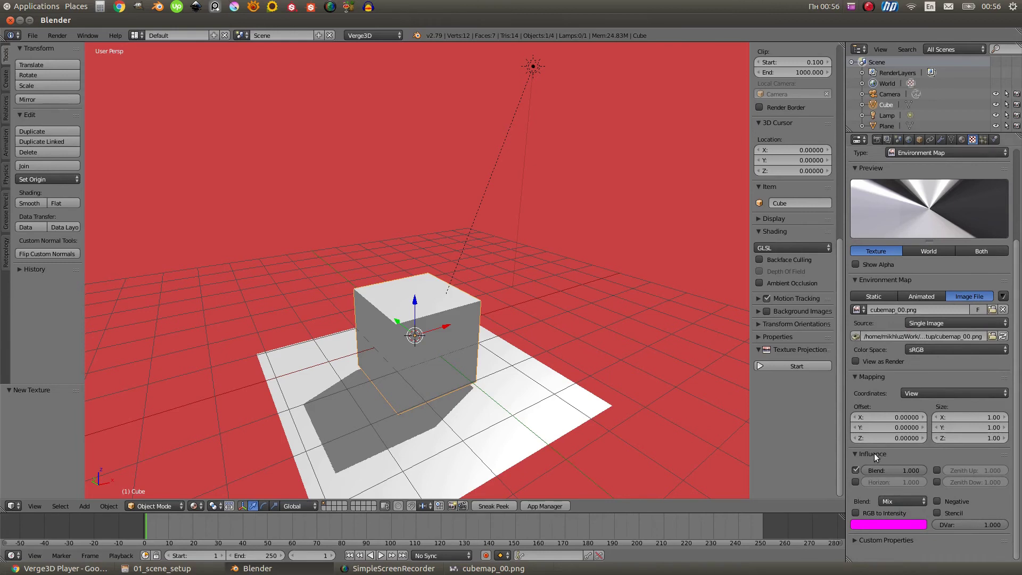
pyautogui.click(855, 482)
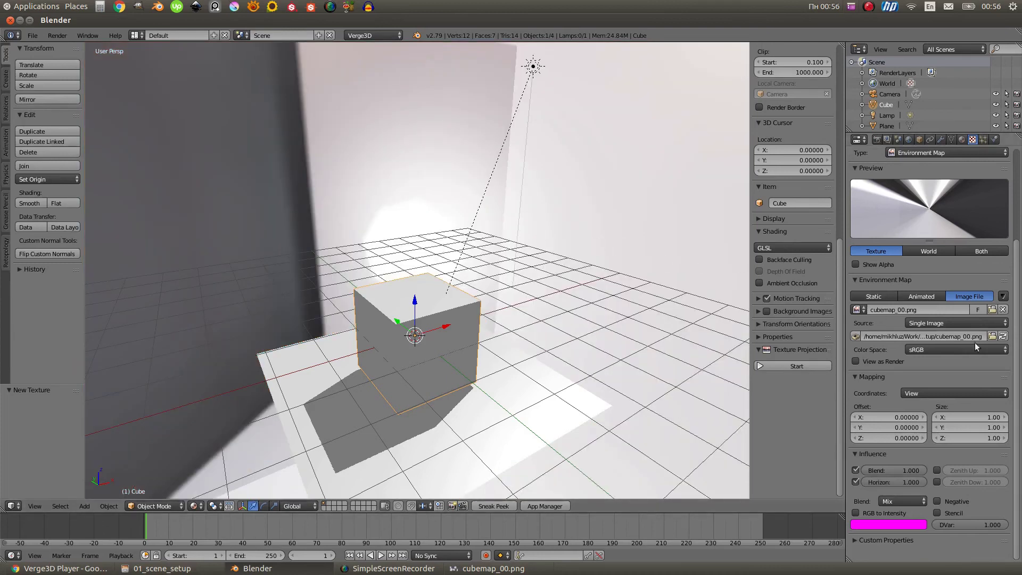
pyautogui.moveTo(488, 261); pyautogui.dragTo(633, 268, button='middle')
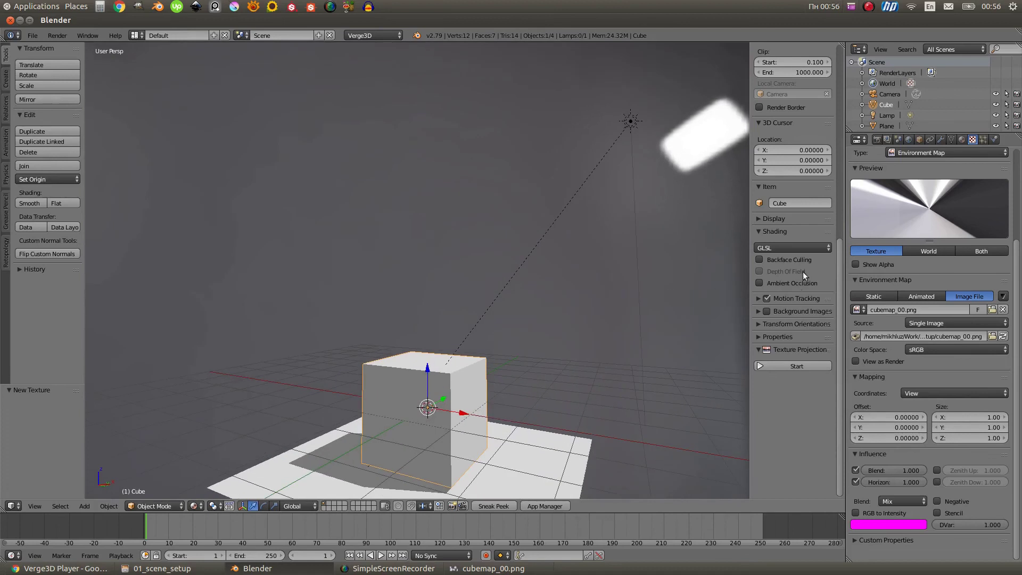
# Turn off the viewport's World Background display, inspect the scene around the cube, and turn it back on
pyautogui.click(779, 219)
pyautogui.moveTo(496, 257); pyautogui.dragTo(554, 244, button='middle')
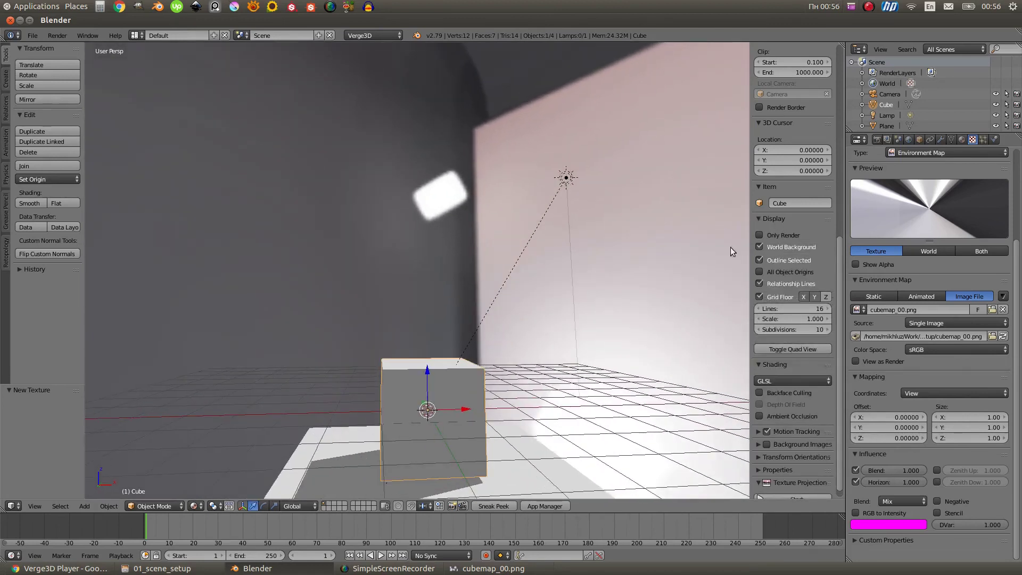
pyautogui.click(759, 247)
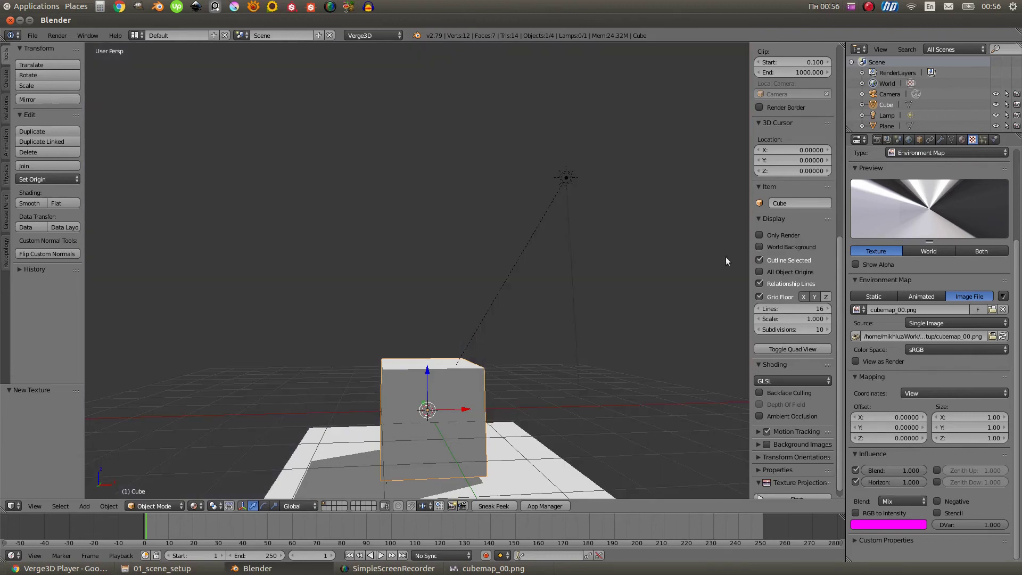
pyautogui.moveTo(532, 290); pyautogui.dragTo(595, 304, button='middle')
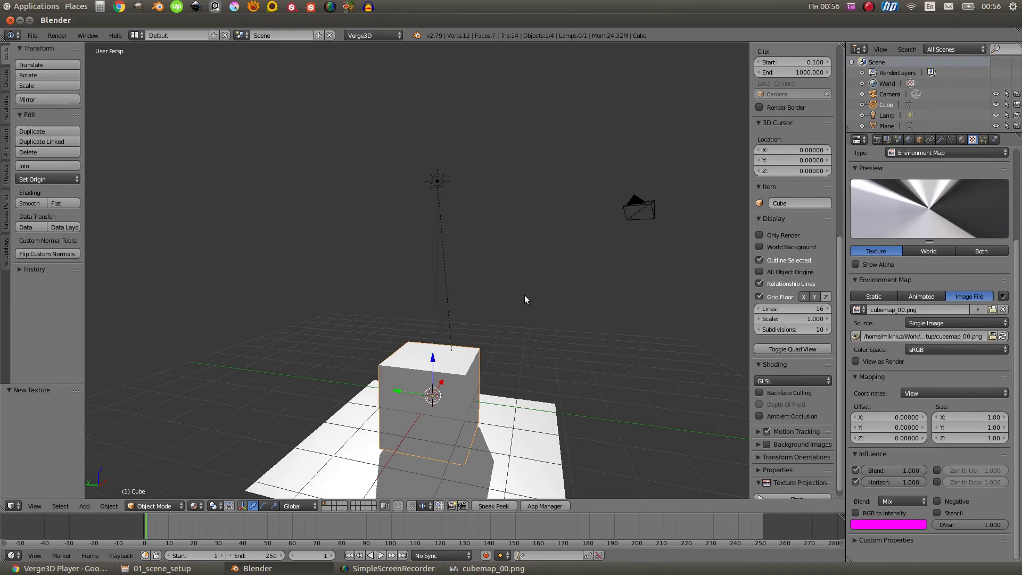
pyautogui.moveTo(527, 297); pyautogui.dragTo(592, 291, button='middle')
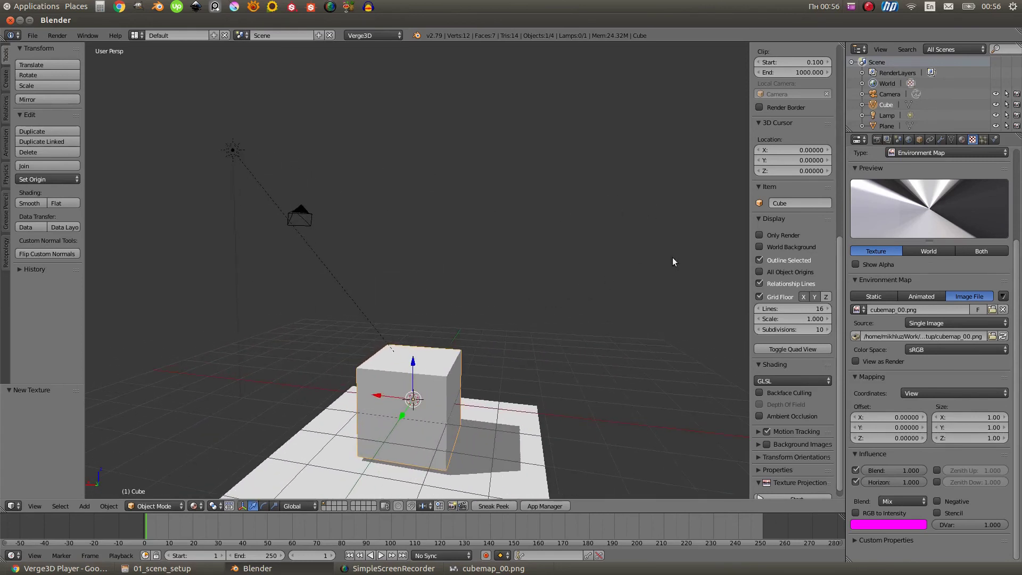
pyautogui.click(759, 246)
pyautogui.moveTo(574, 269); pyautogui.dragTo(712, 254, button='middle')
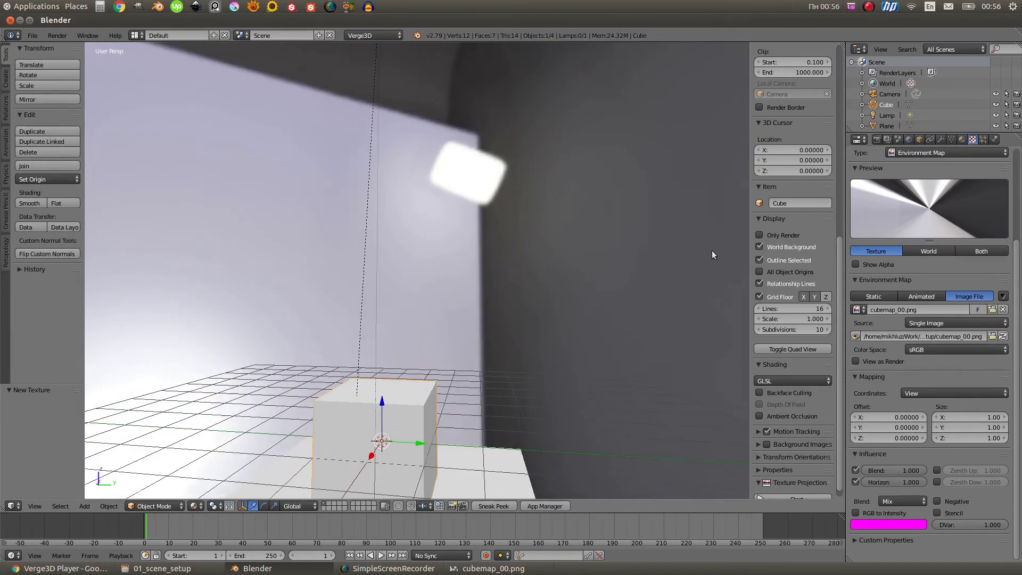
# Replace the world's cubemap texture with a new Image or Movie texture using environment_cicles_rough_00.png from the 01_scene_setup folder
pyautogui.scroll(5, 1018, 287)
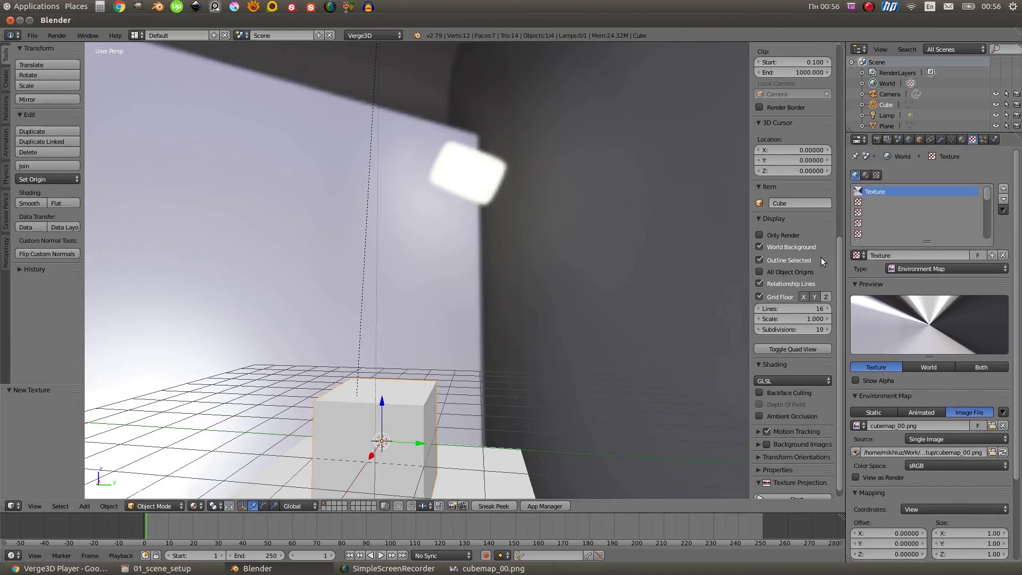
pyautogui.click(1004, 255)
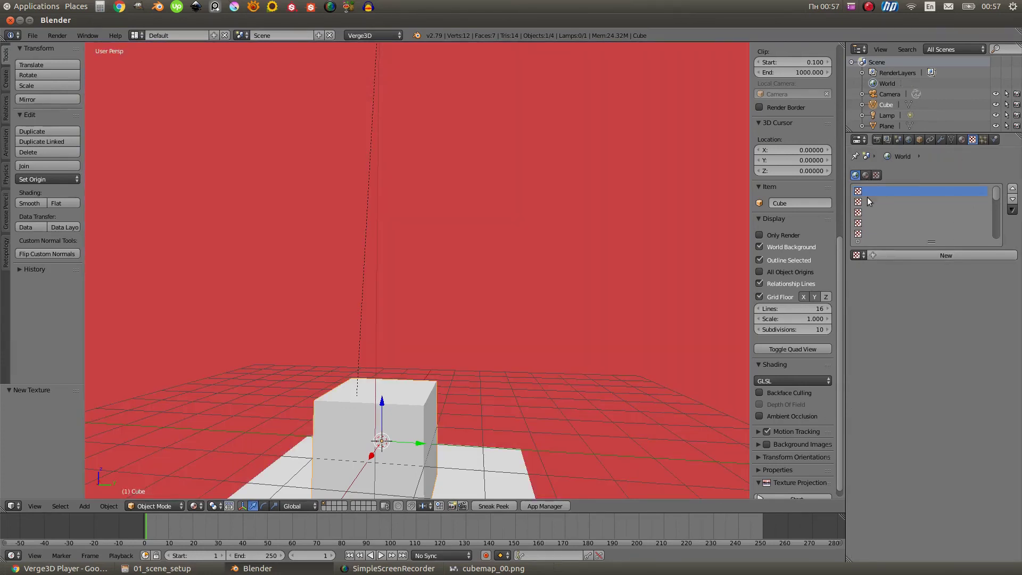
pyautogui.click(929, 255)
pyautogui.scroll(-1, 920, 257)
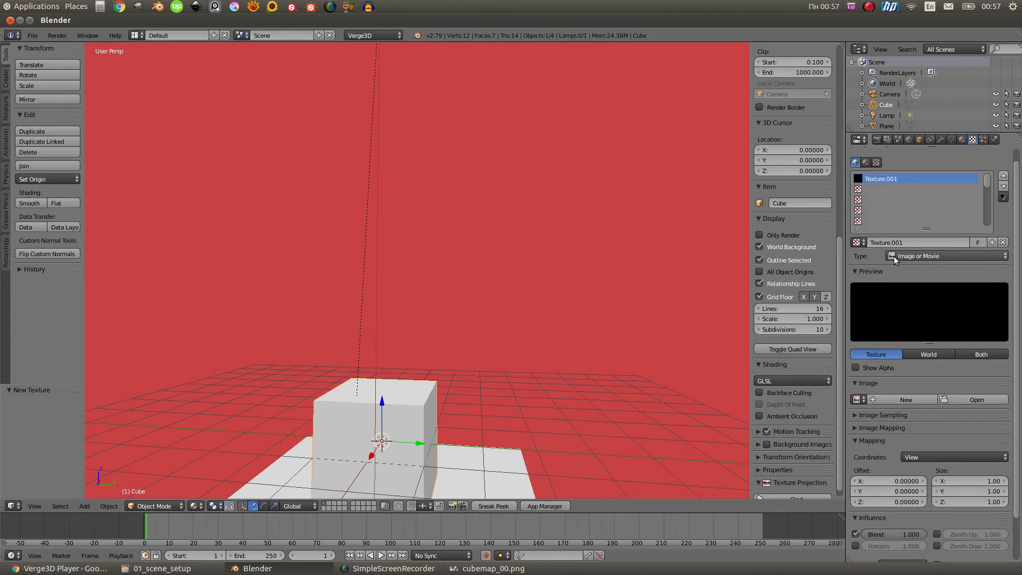
pyautogui.scroll(-2, 991, 336)
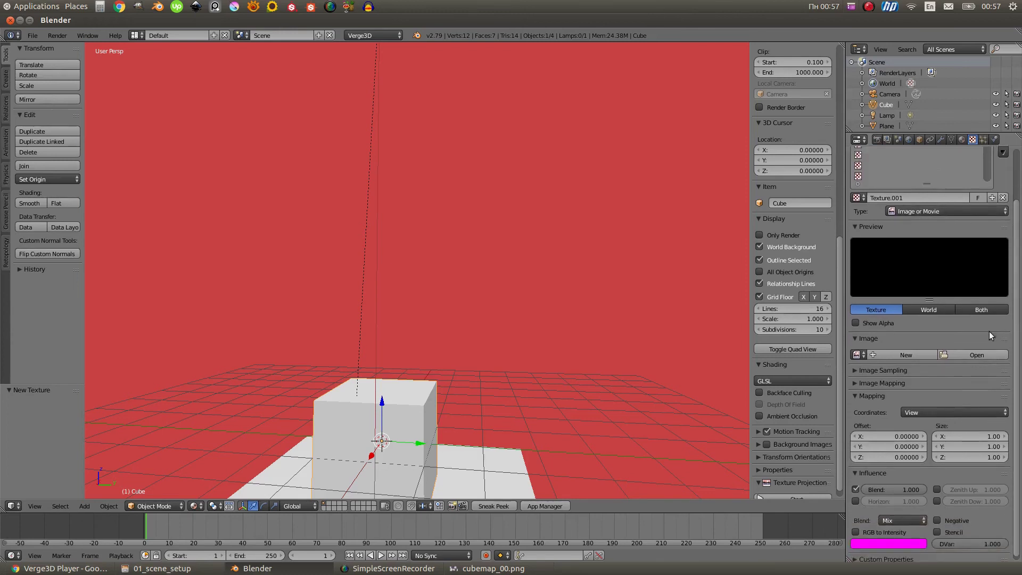
pyautogui.click(977, 354)
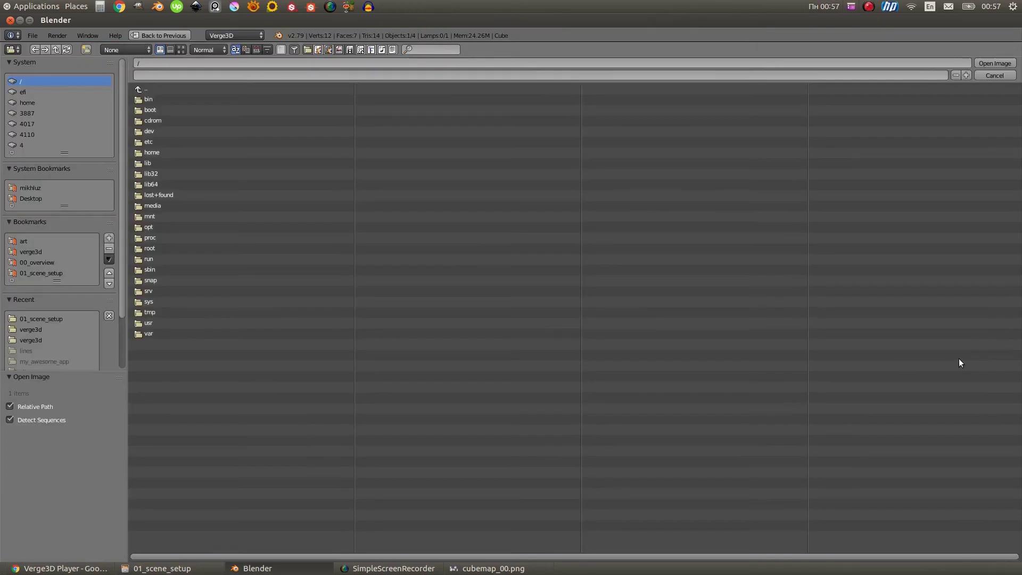
pyautogui.click(57, 273)
pyautogui.click(219, 121)
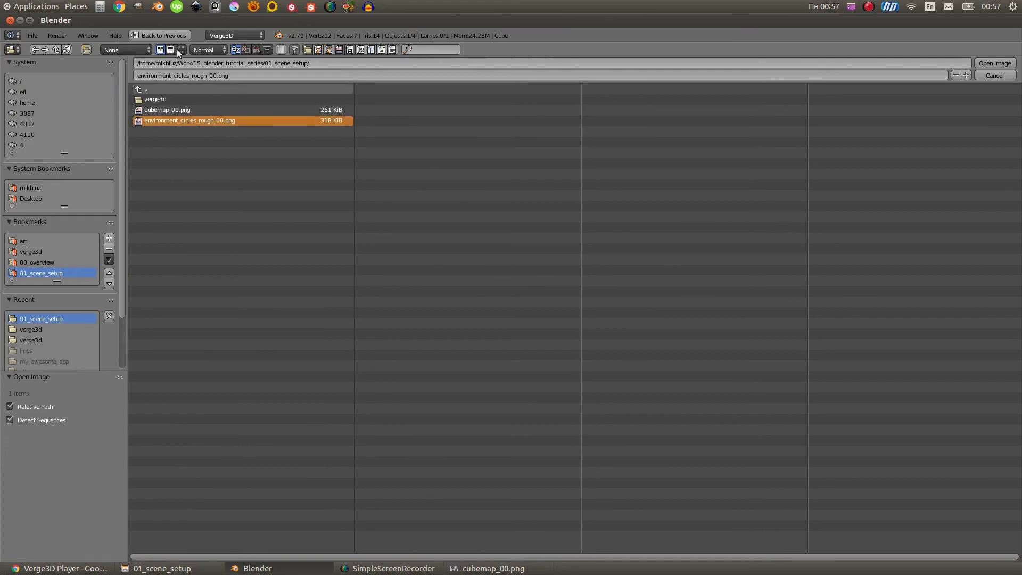
pyautogui.click(180, 49)
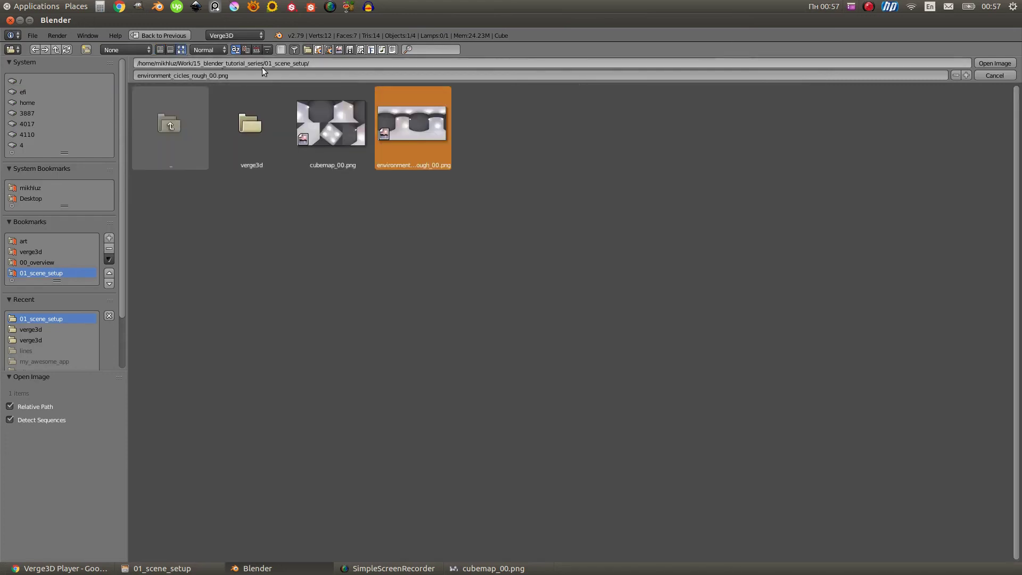
pyautogui.click(991, 64)
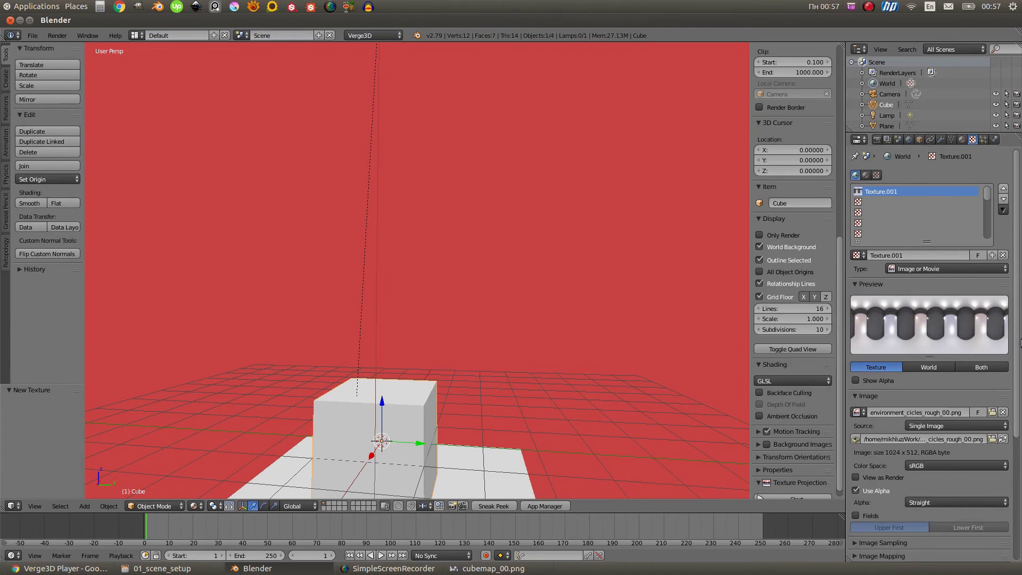
# Set the world texture's mapping coordinates to Equirectangular and enable its Horizon influence
pyautogui.scroll(-8, 982, 508)
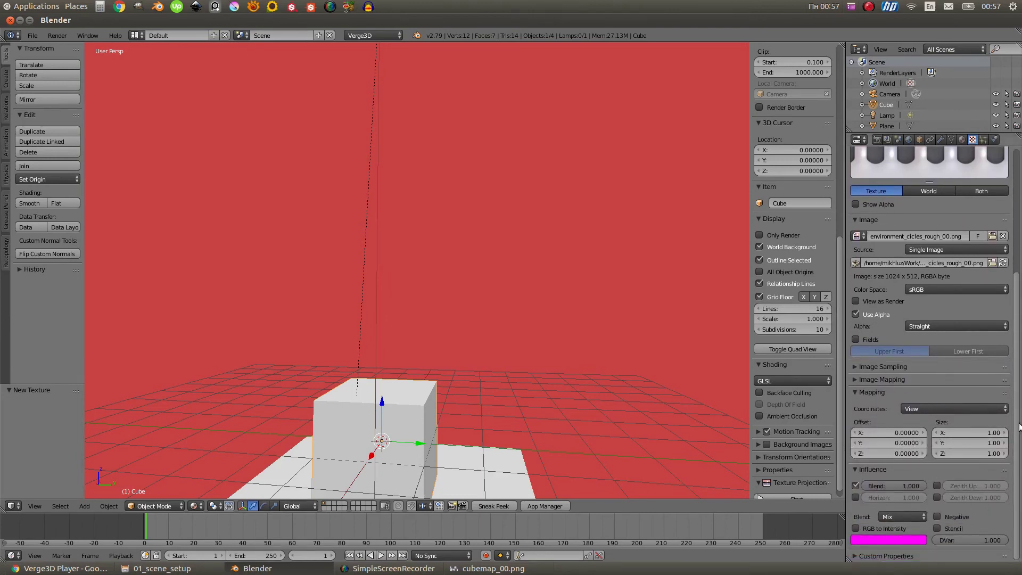
pyautogui.click(924, 408)
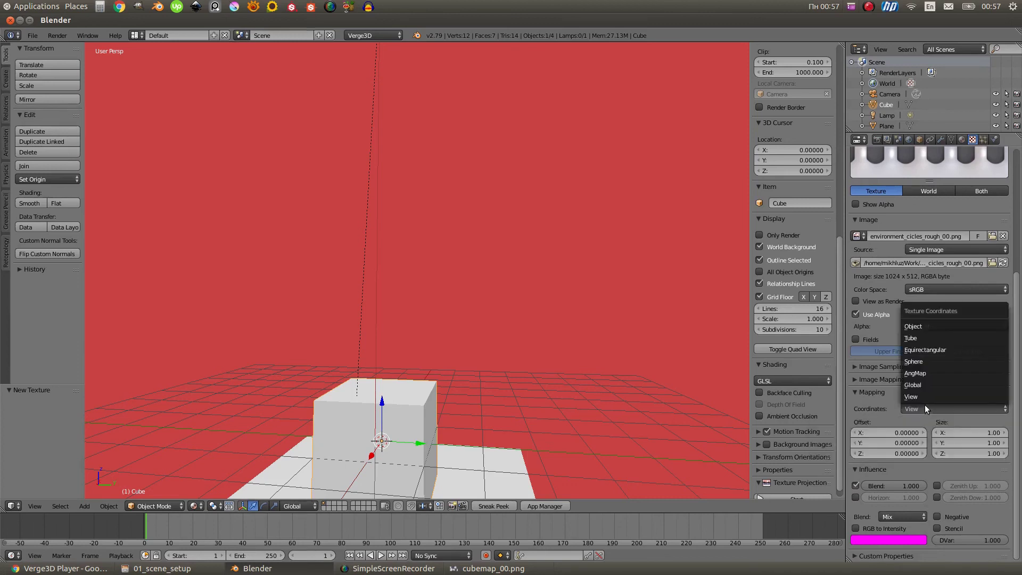
pyautogui.click(941, 349)
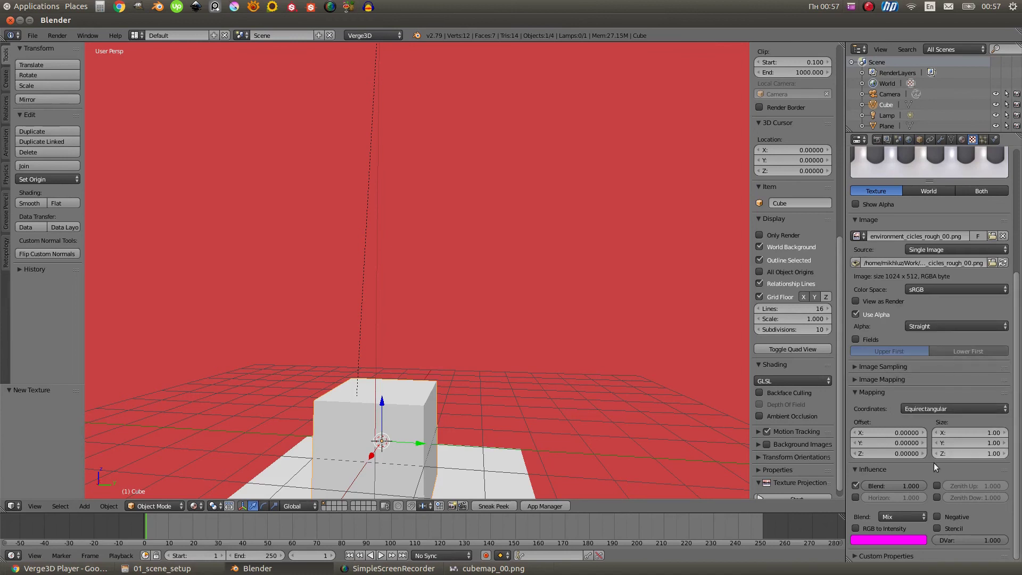
pyautogui.click(855, 498)
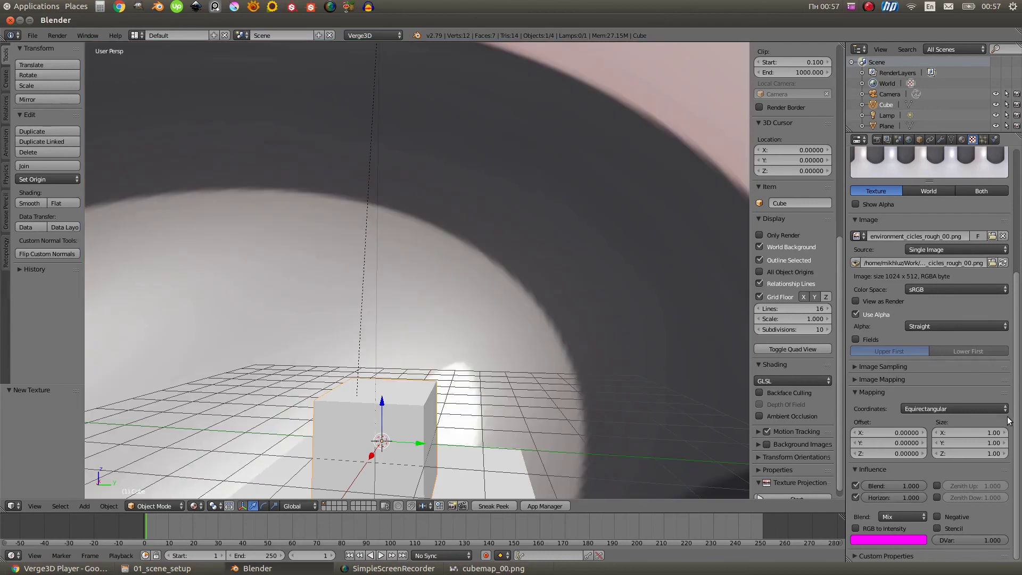
pyautogui.scroll(8, 959, 242)
pyautogui.moveTo(328, 293); pyautogui.dragTo(450, 283, button='middle')
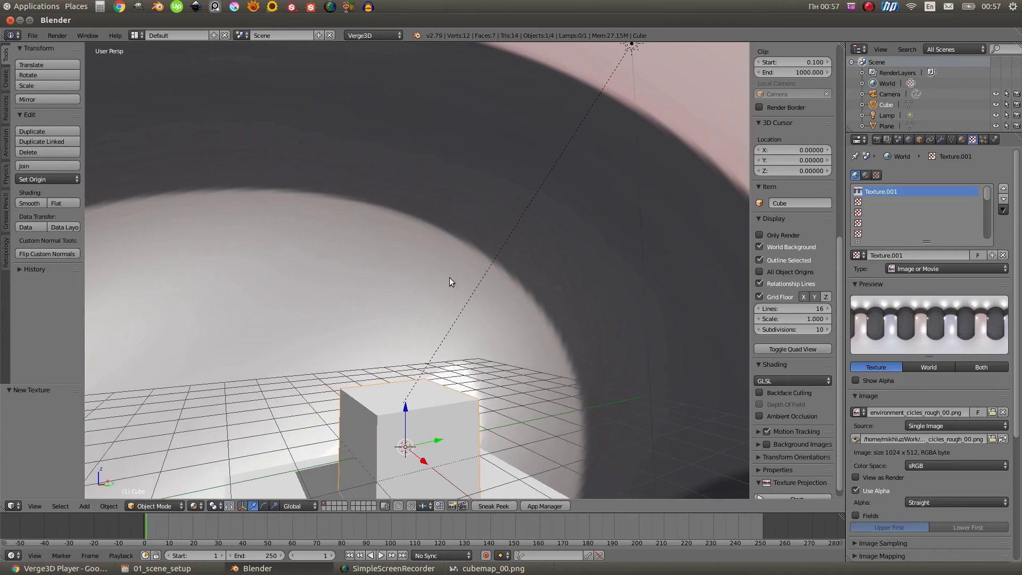
# Enable Real Sky for the world and check the environment background from several angles around the cube
pyautogui.click(910, 140)
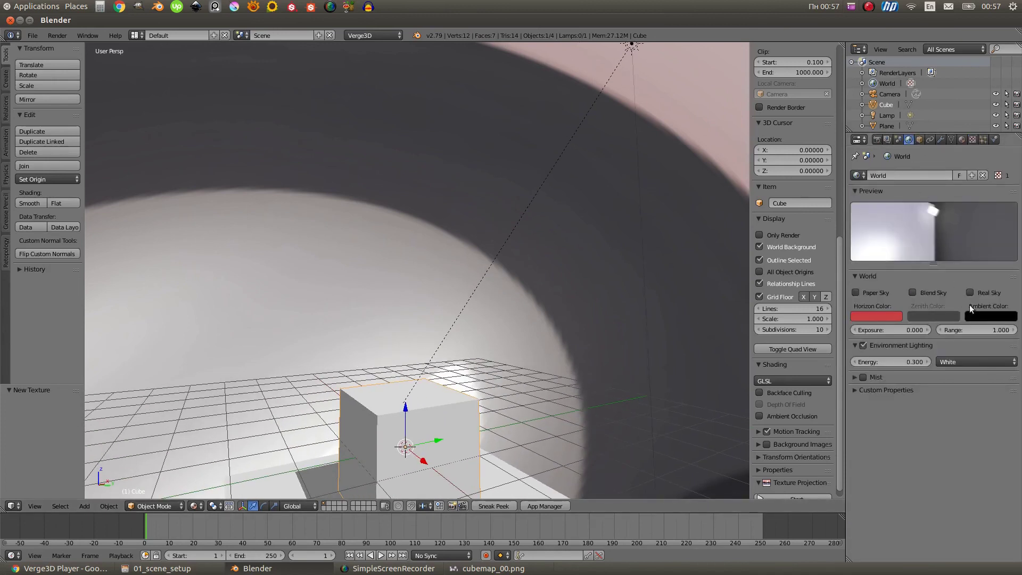
pyautogui.click(970, 292)
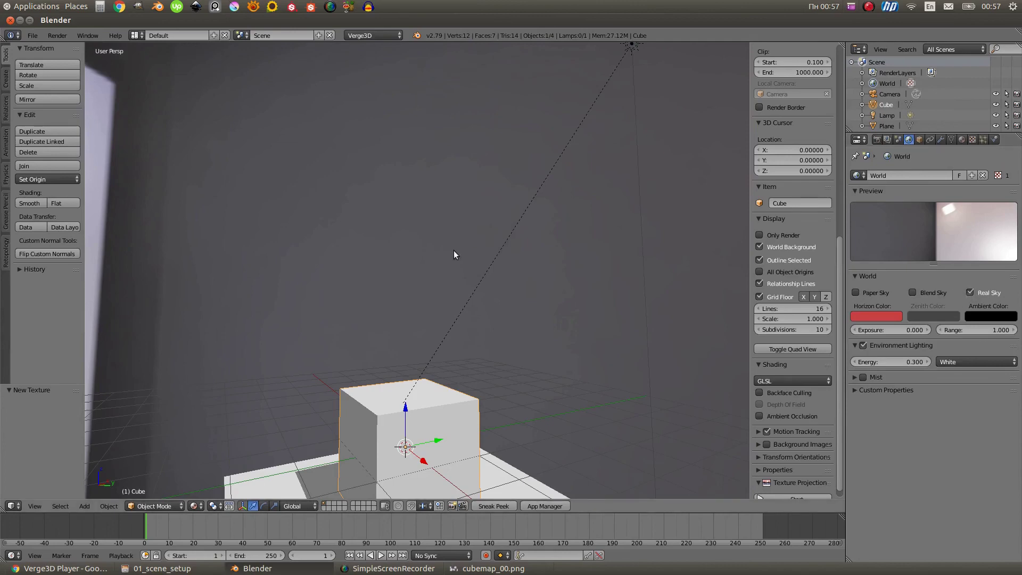
pyautogui.moveTo(454, 254); pyautogui.dragTo(634, 227, button='middle')
pyautogui.moveTo(340, 221); pyautogui.dragTo(513, 465, button='middle')
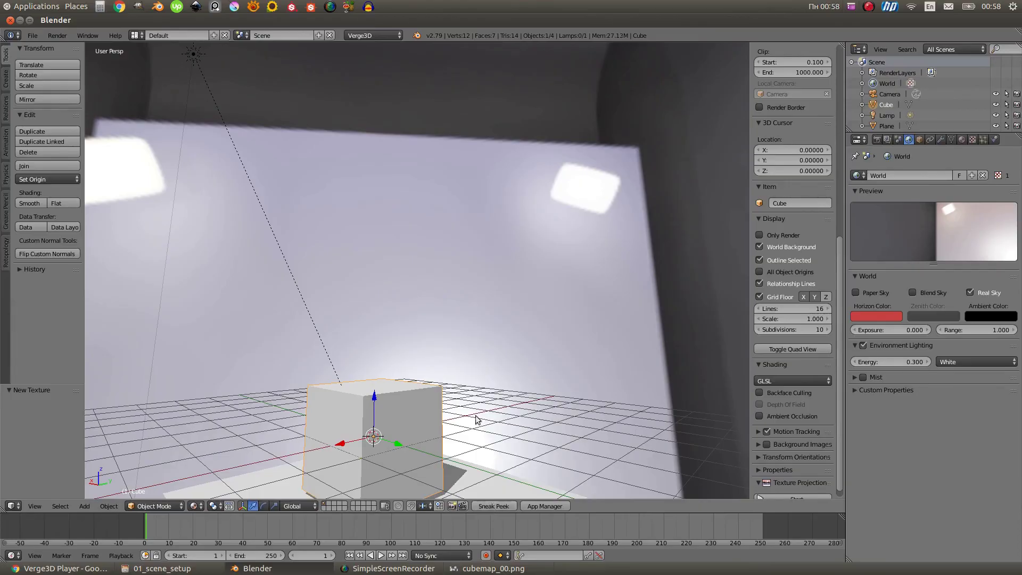